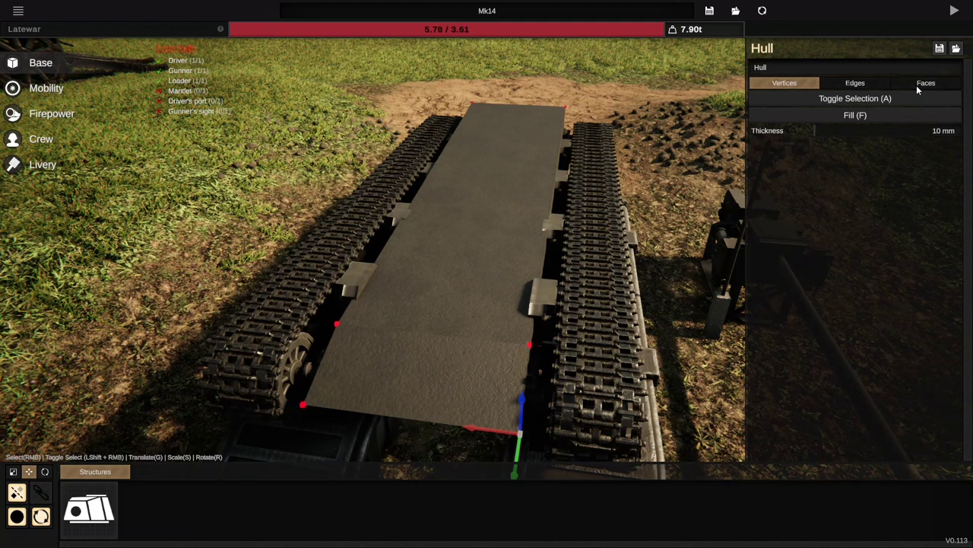
# Split the hull's upper front cross edge to add a lengthwise loop of edges down the middle.
pyautogui.click(920, 83)
pyautogui.moveTo(673, 199); pyautogui.dragTo(614, 192, button='middle')
pyautogui.click(855, 83)
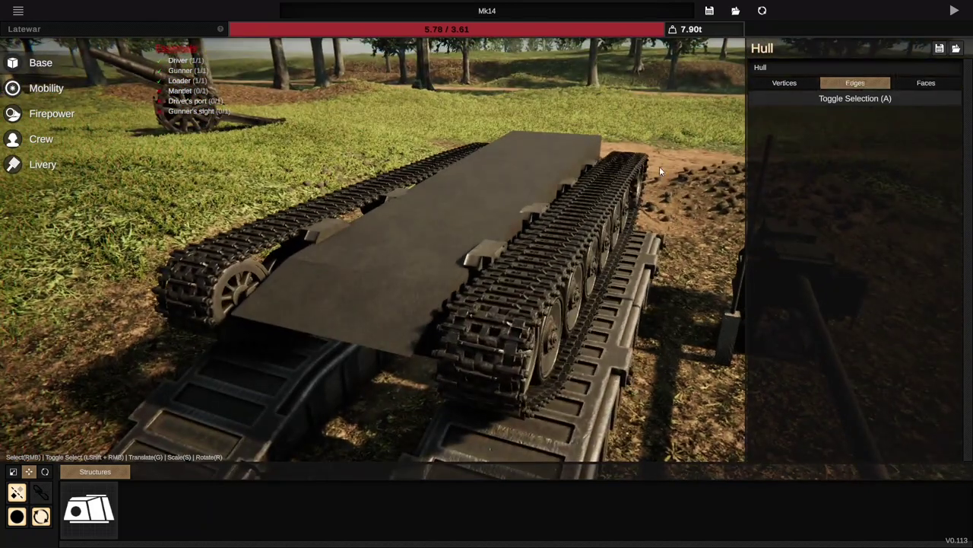
pyautogui.rightClick(374, 274)
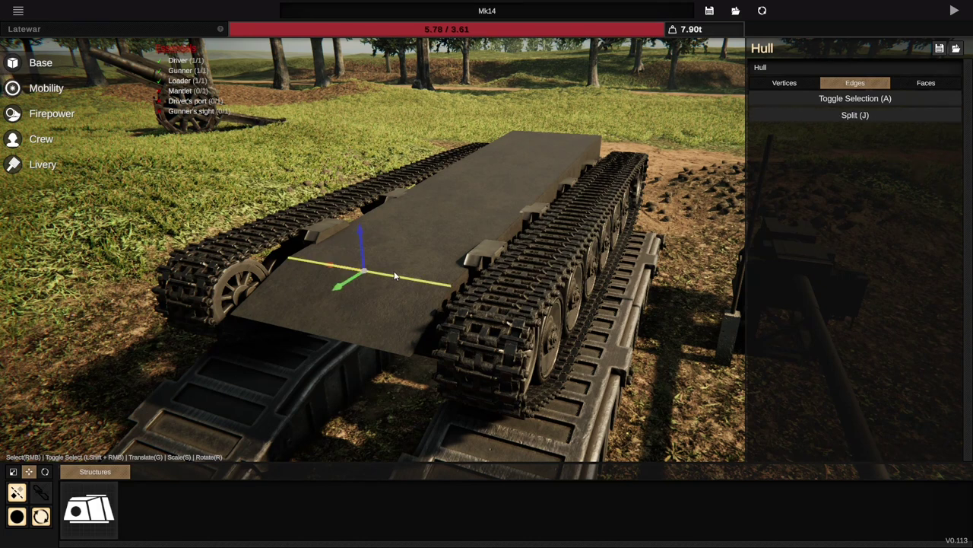
pyautogui.click(876, 114)
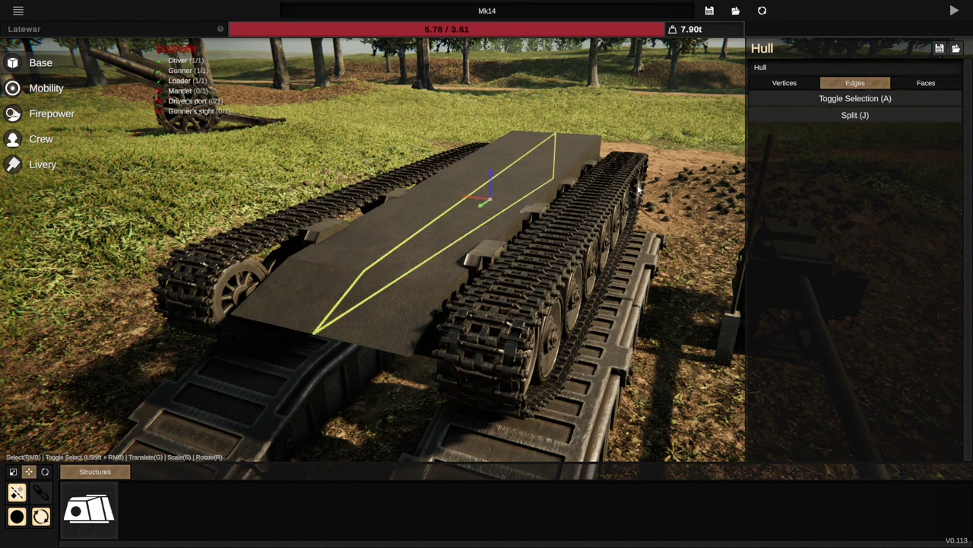
# Check the split by selecting the two front edge halves and the new lengthwise centre edges one at a time.
pyautogui.rightClick(332, 263)
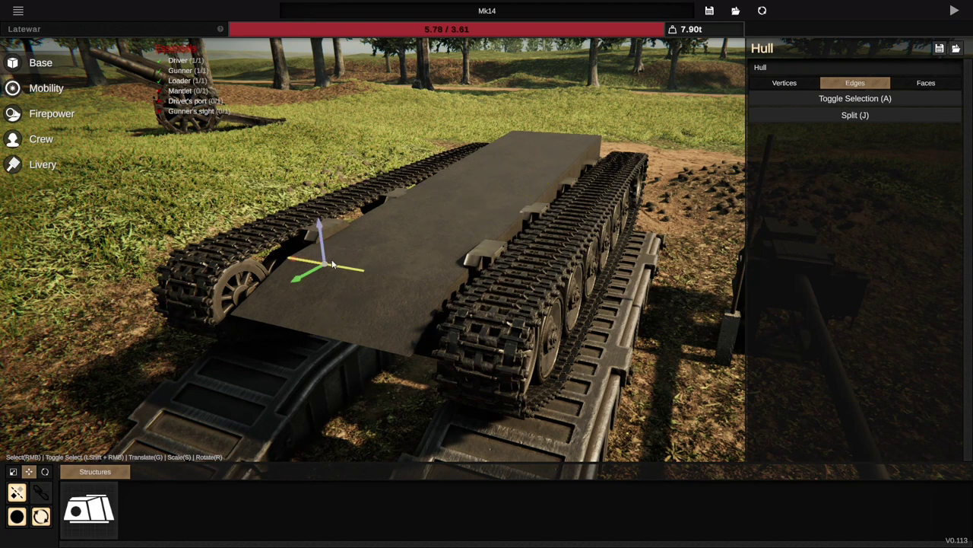
pyautogui.rightClick(419, 280)
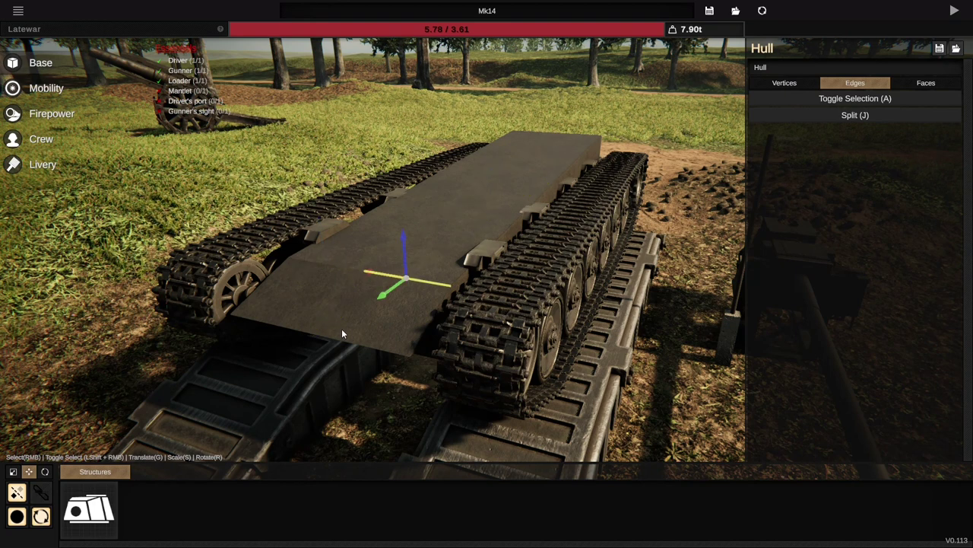
pyautogui.rightClick(401, 249)
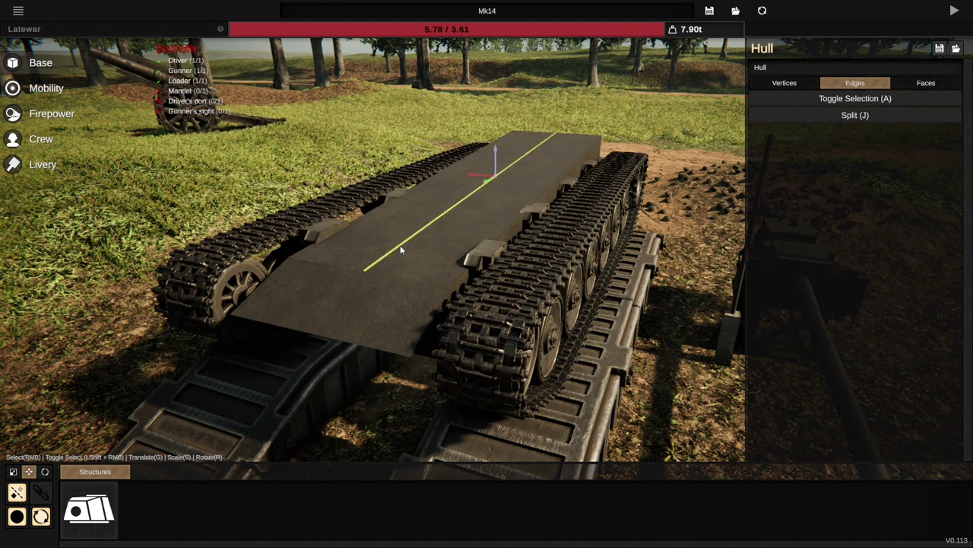
pyautogui.rightClick(351, 317)
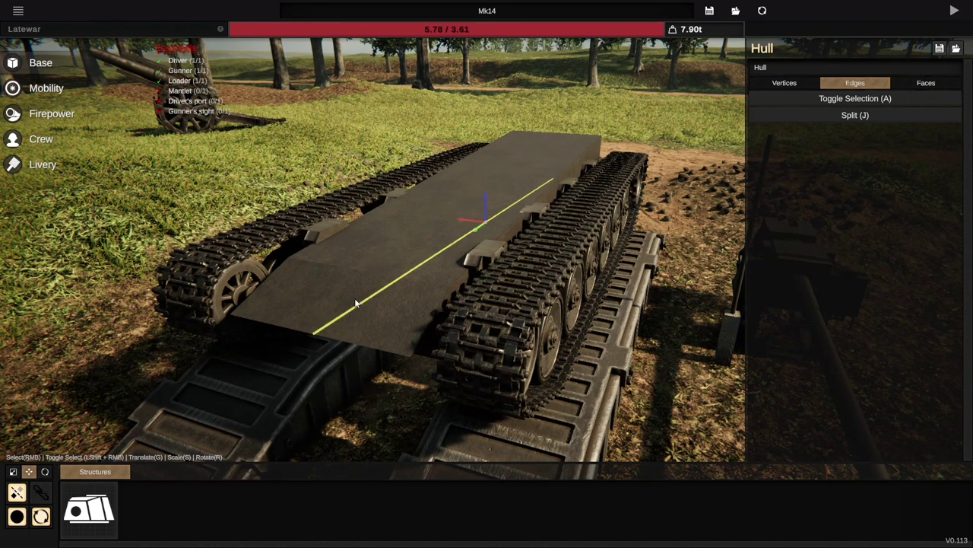
pyautogui.rightClick(355, 299)
pyautogui.moveTo(362, 299)
pyautogui.mouseDown(button='middle')
pyautogui.moveTo(373, 288)
pyautogui.moveTo(380, 298)
pyautogui.mouseUp(button='middle')
pyautogui.moveTo(381, 302); pyautogui.dragTo(216, 355, button='right')
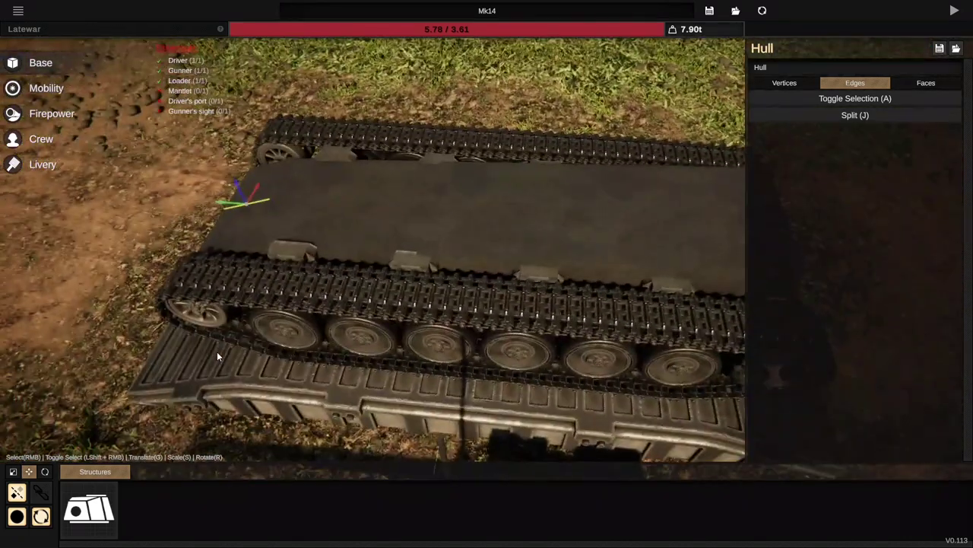
# Split the hull's long upper side edge to add a crosswise loop of edges at mid-length.
pyautogui.rightClick(496, 260)
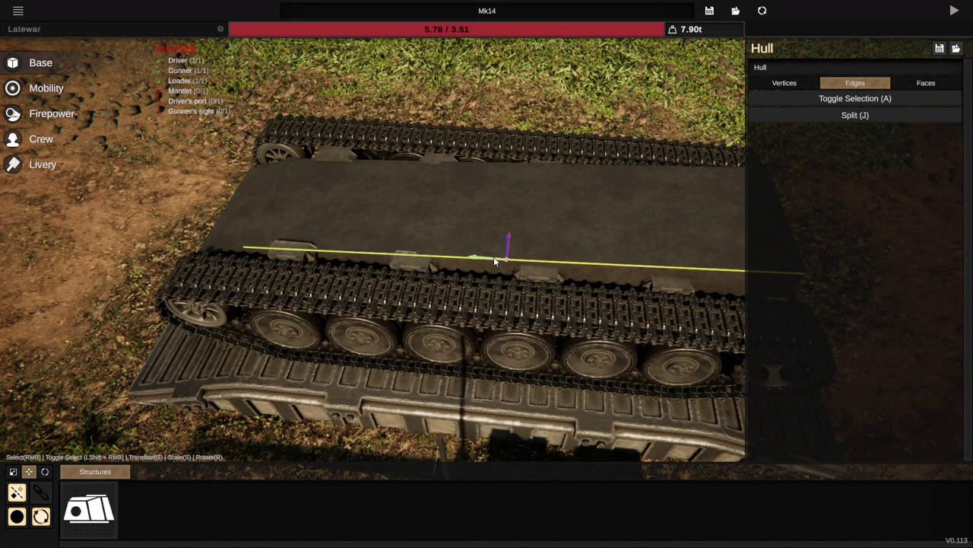
pyautogui.moveTo(500, 246); pyautogui.dragTo(418, 208, button='right')
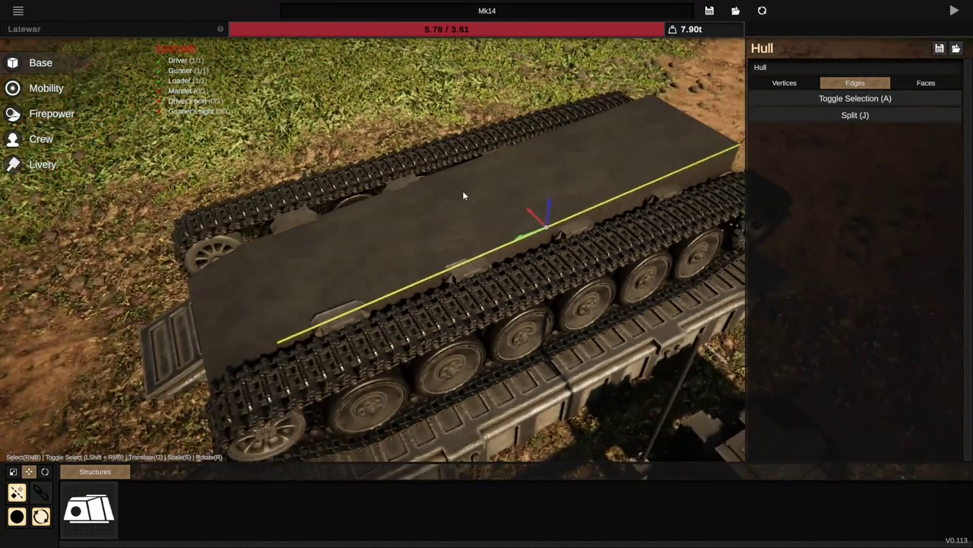
pyautogui.click(851, 122)
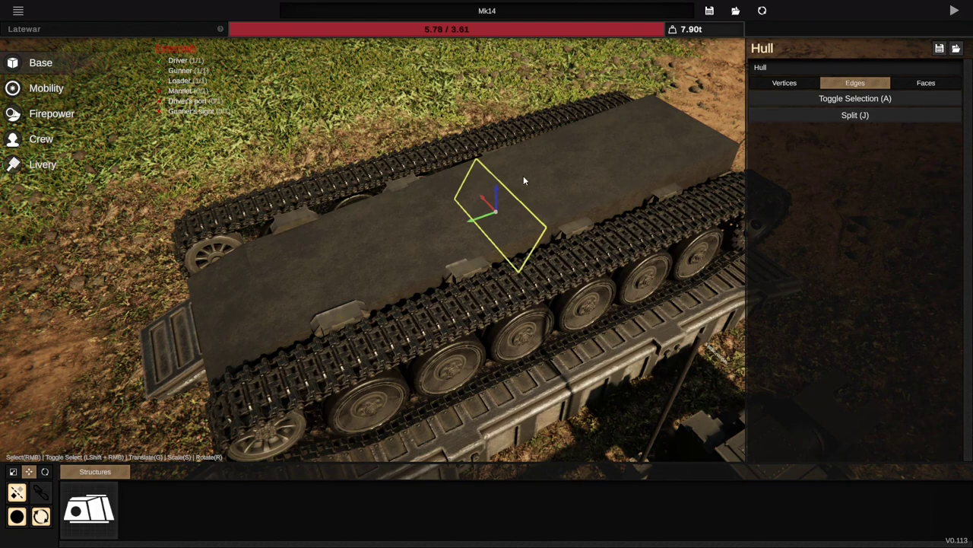
# Inspect the new top edges by selecting the front centre edge and the halves of the mid-length cross edge.
pyautogui.moveTo(459, 261); pyautogui.dragTo(425, 200, button='right')
pyautogui.rightClick(414, 197)
pyautogui.rightClick(494, 149)
pyautogui.rightClick(488, 192)
pyautogui.rightClick(462, 189)
pyautogui.rightClick(468, 190)
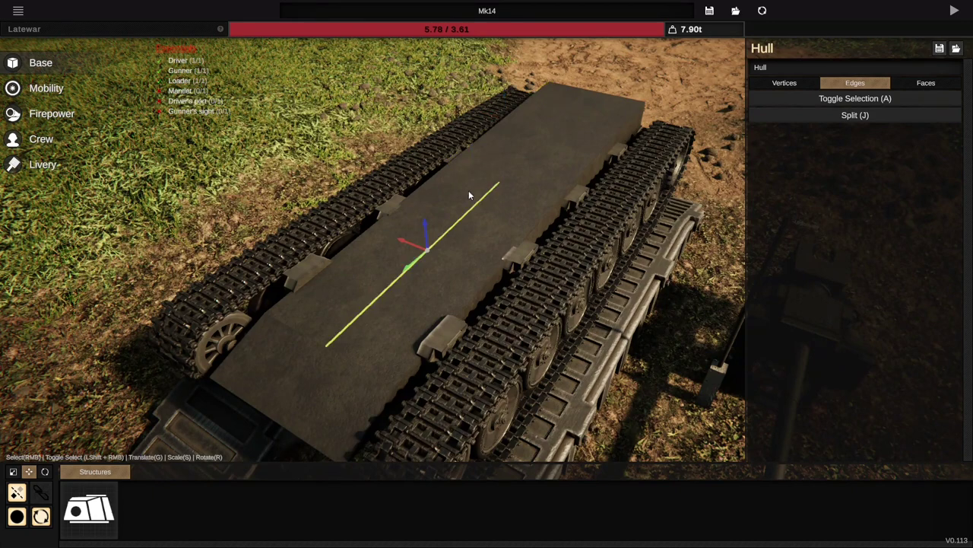
pyautogui.rightClick(538, 194)
pyautogui.moveTo(535, 194); pyautogui.dragTo(487, 239, button='right')
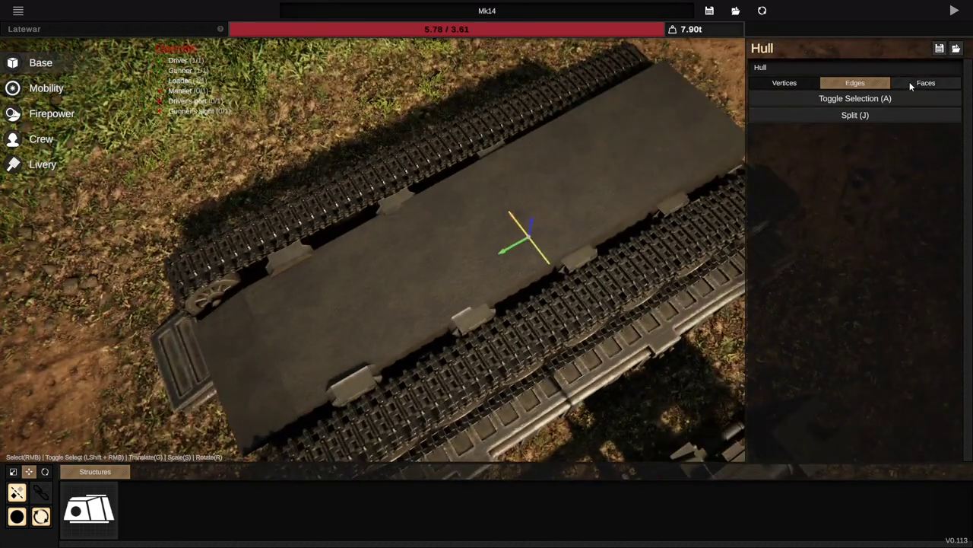
# Select the hull's front top face on the far side and raise it vertically.
pyautogui.click(917, 83)
pyautogui.rightClick(392, 287)
pyautogui.moveTo(534, 246); pyautogui.dragTo(563, 185, button='right')
pyautogui.rightClick(562, 181)
pyautogui.rightClick(456, 208)
pyautogui.rightClick(475, 209)
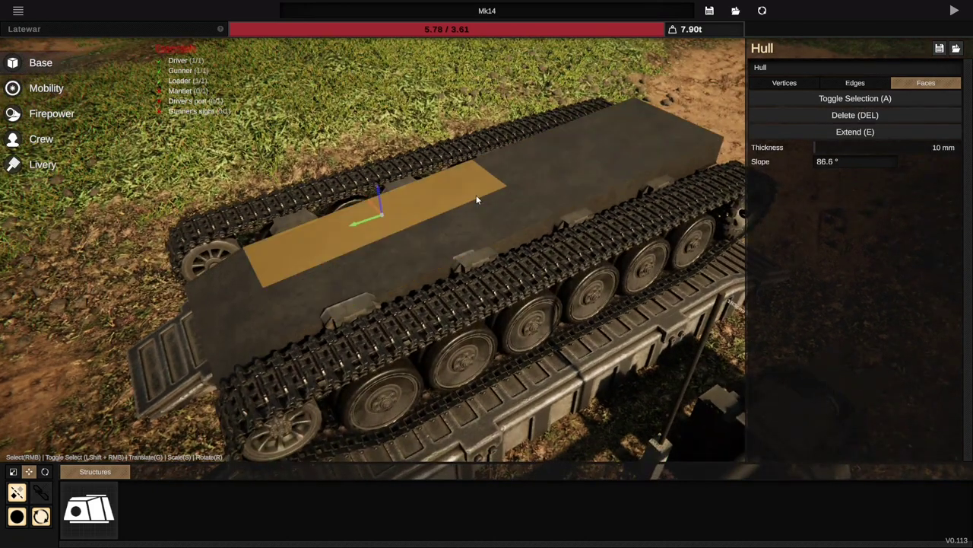
pyautogui.moveTo(384, 196); pyautogui.dragTo(525, 191)
pyautogui.moveTo(530, 174); pyautogui.dragTo(503, 164, button='right')
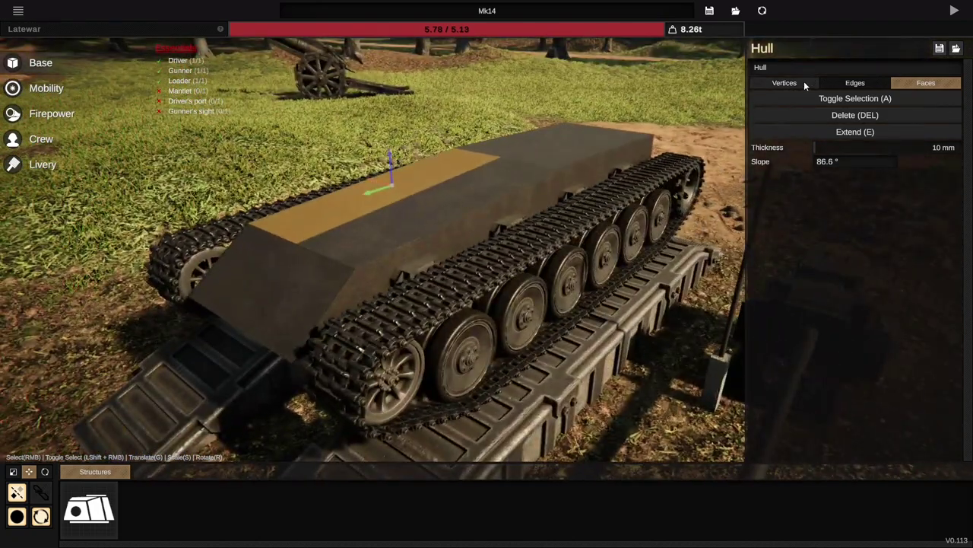
pyautogui.click(836, 82)
pyautogui.moveTo(522, 196); pyautogui.dragTo(476, 158, button='right')
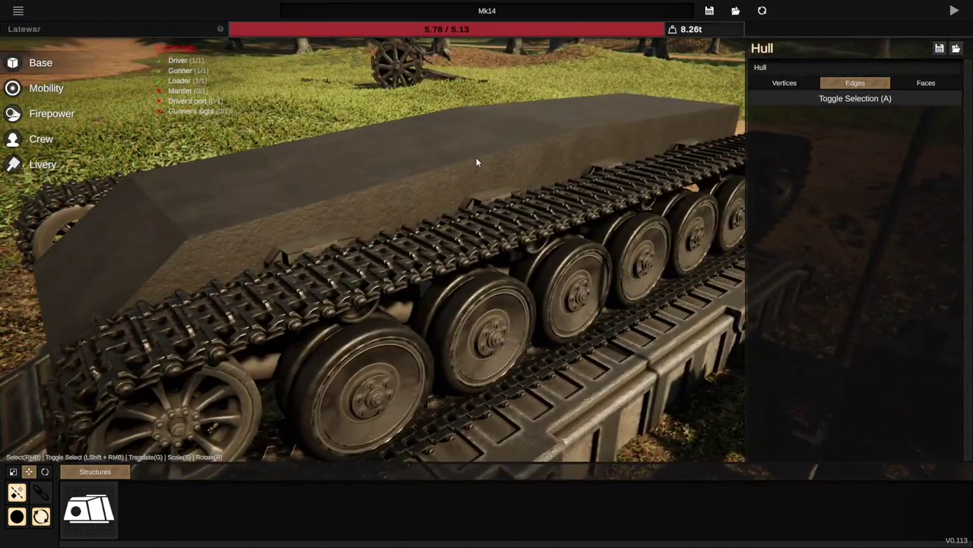
pyautogui.click(932, 83)
pyautogui.click(871, 84)
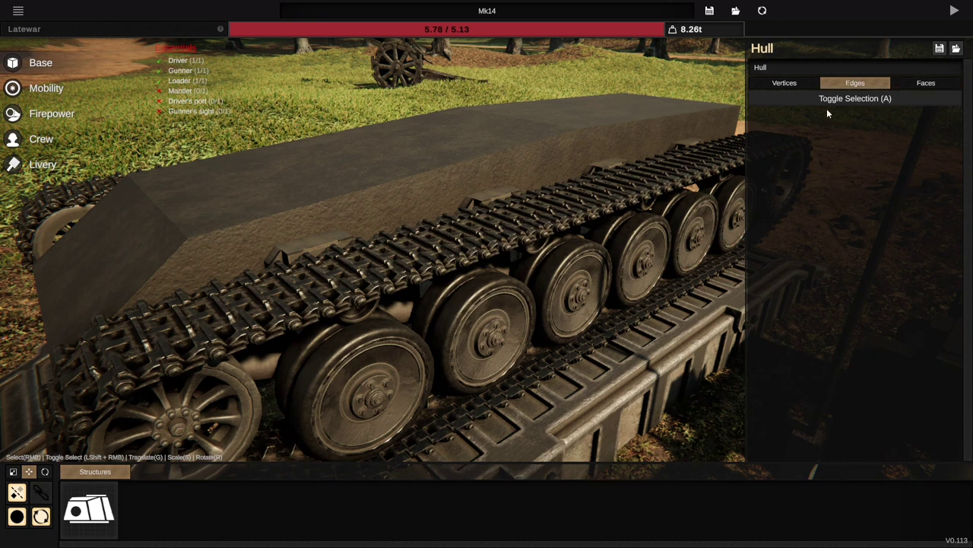
pyautogui.click(927, 82)
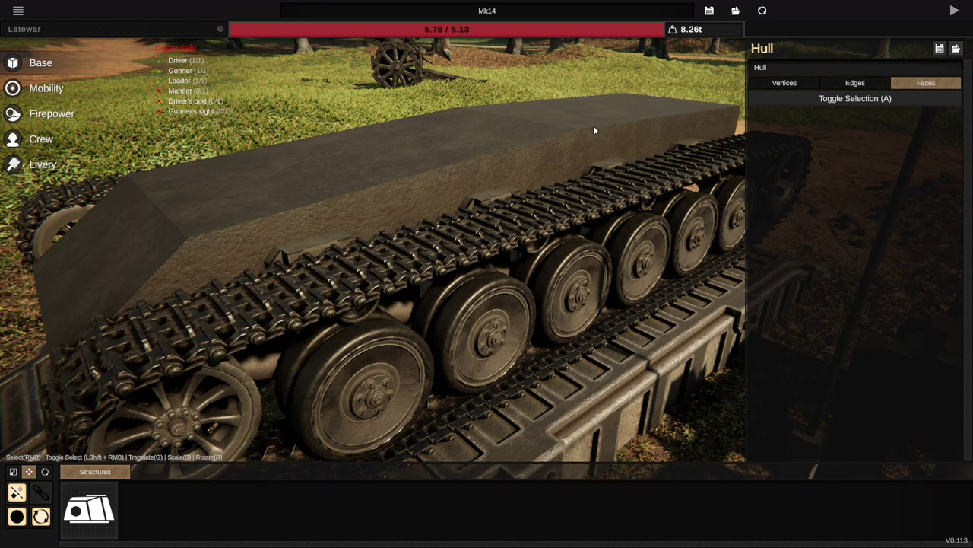
# Set the near-side rear top face's thickness to 66 mm and raise that face slightly.
pyautogui.rightClick(593, 124)
pyautogui.rightClick(585, 118)
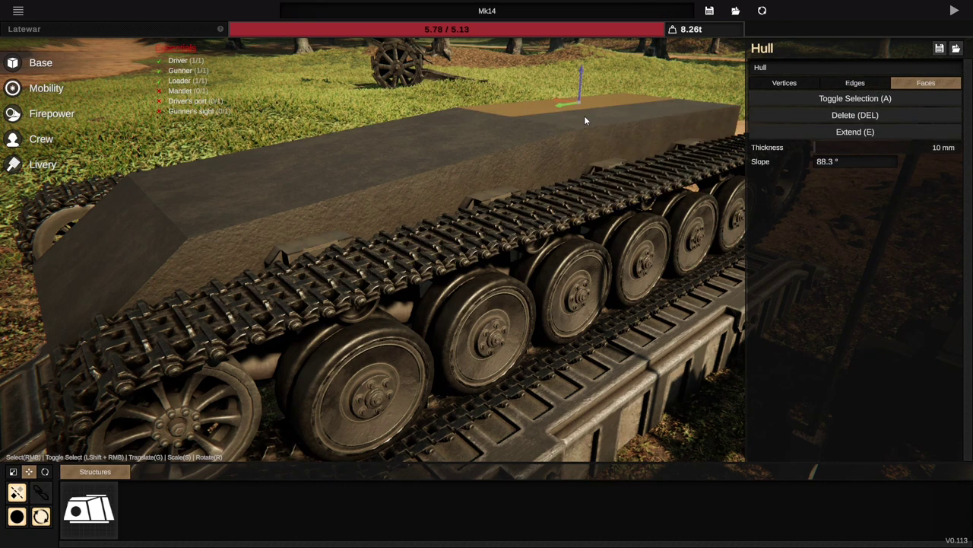
pyautogui.moveTo(817, 148)
pyautogui.mouseDown()
pyautogui.moveTo(852, 153)
pyautogui.moveTo(790, 155)
pyautogui.moveTo(801, 145)
pyautogui.mouseUp()
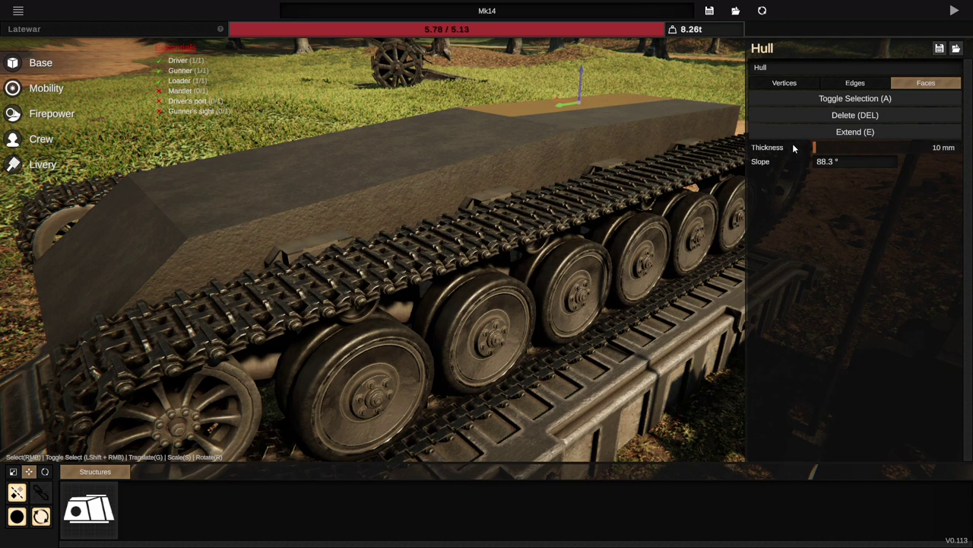
pyautogui.rightClick(651, 116)
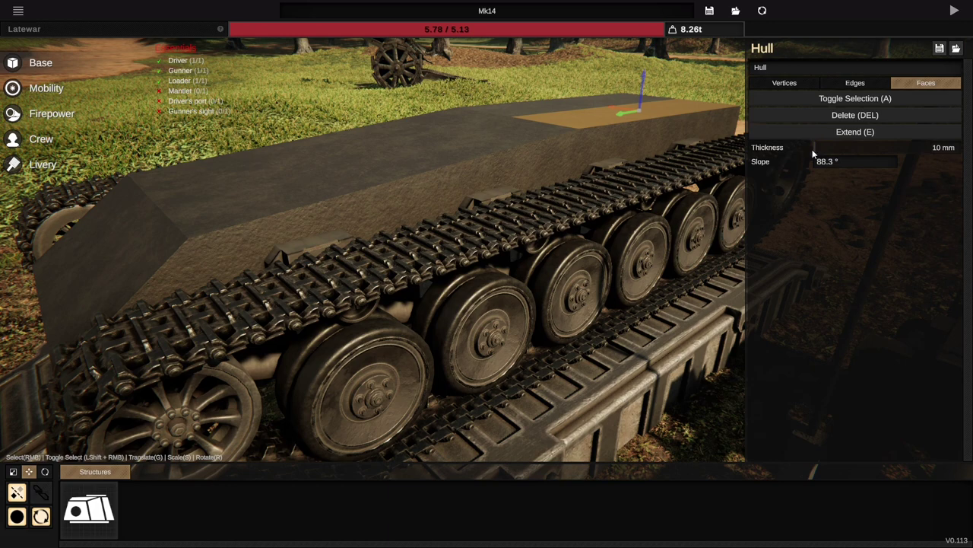
pyautogui.moveTo(834, 152); pyautogui.dragTo(841, 148)
pyautogui.moveTo(684, 129); pyautogui.dragTo(659, 155, button='middle')
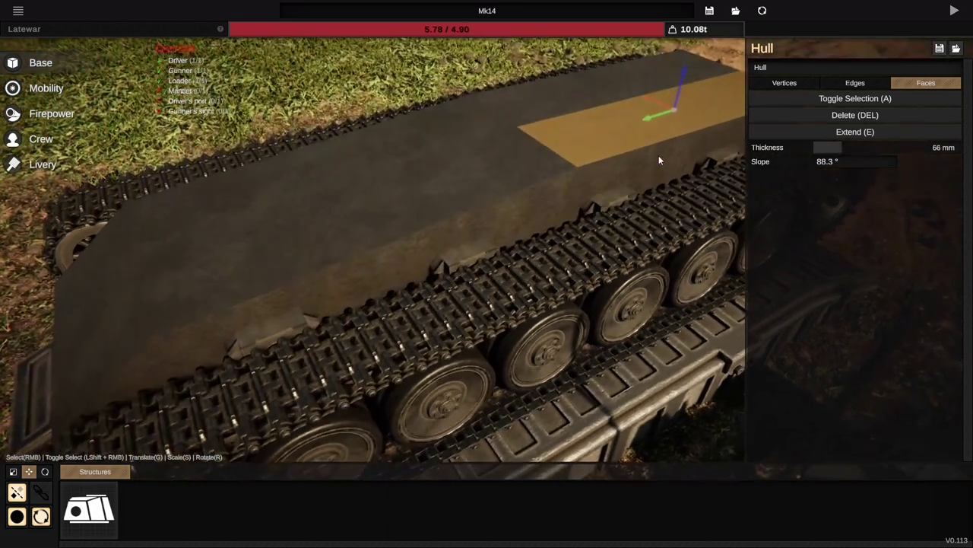
pyautogui.moveTo(669, 80)
pyautogui.mouseDown()
pyautogui.moveTo(690, 63)
pyautogui.moveTo(687, 79)
pyautogui.mouseUp()
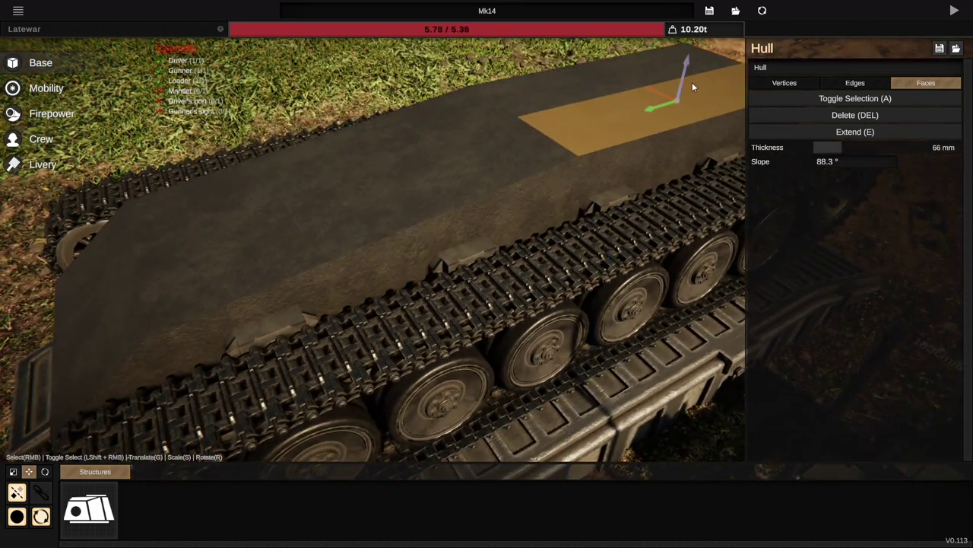
# Compare the two rear top faces and set the near-side one's thickness to 81 mm.
pyautogui.rightClick(573, 90)
pyautogui.rightClick(616, 119)
pyautogui.rightClick(581, 90)
pyautogui.rightClick(617, 126)
pyautogui.moveTo(832, 150); pyautogui.dragTo(846, 151)
pyautogui.moveTo(583, 76); pyautogui.dragTo(665, 131)
pyautogui.moveTo(815, 148); pyautogui.dragTo(848, 147)
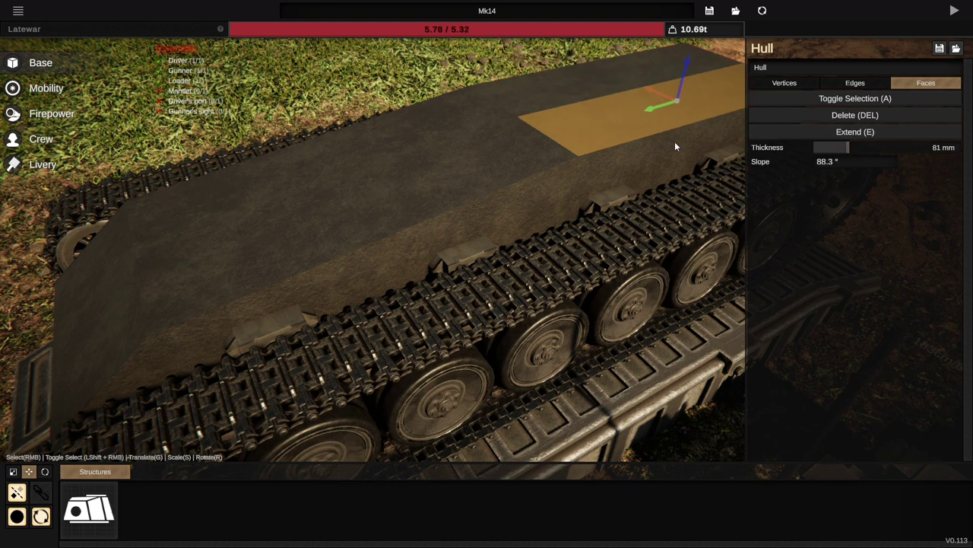
# Try a thickness of 140 mm on the near-side rear top face, and settle on 107 mm.
pyautogui.rightClick(492, 175)
pyautogui.rightClick(654, 113)
pyautogui.rightClick(616, 108)
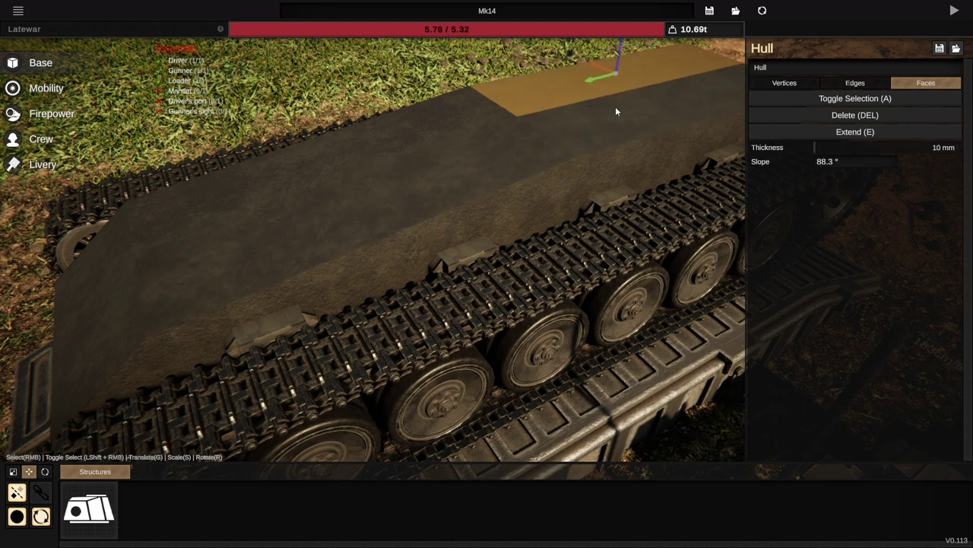
pyautogui.moveTo(650, 120); pyautogui.dragTo(631, 133)
pyautogui.moveTo(847, 148); pyautogui.dragTo(842, 149)
pyautogui.click(875, 148)
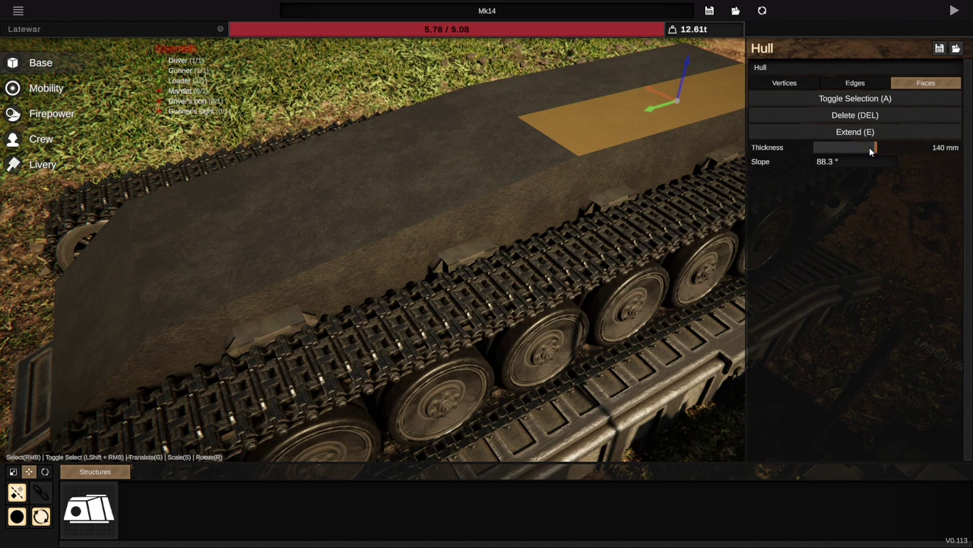
pyautogui.moveTo(819, 147); pyautogui.dragTo(860, 148)
pyautogui.rightClick(645, 78)
pyautogui.rightClick(678, 101)
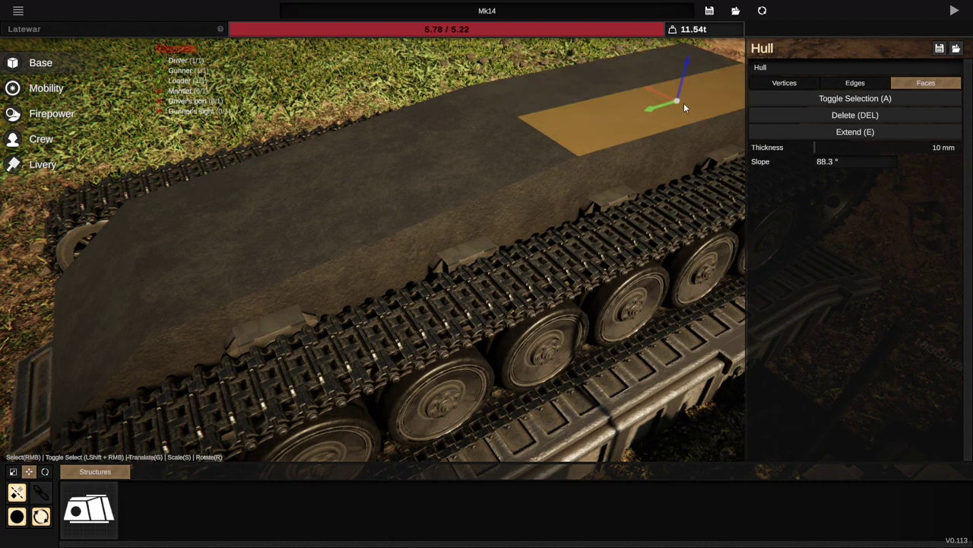
# Examine the thickness of the hull's top and side plates with the armour overlay, and turn the overlay off.
pyautogui.moveTo(531, 192); pyautogui.dragTo(599, 152, button='middle')
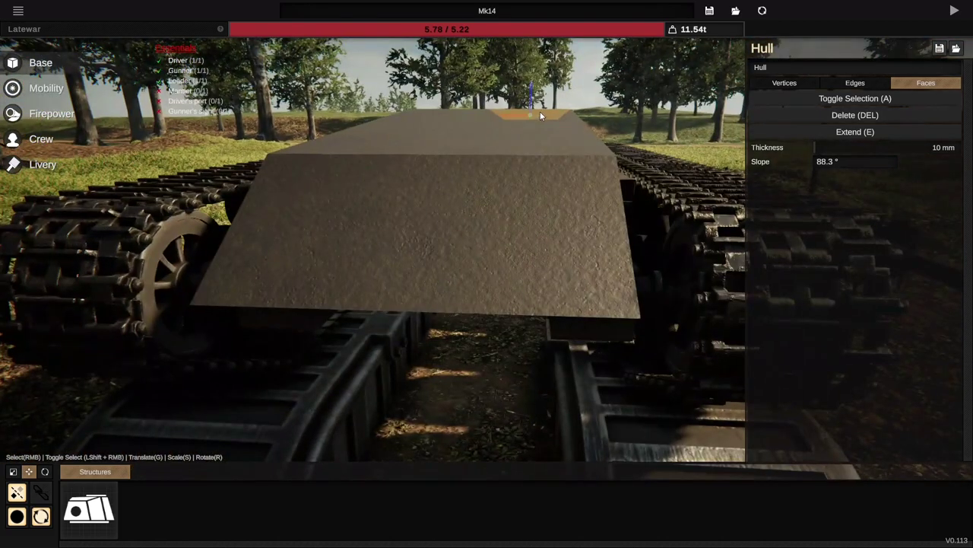
pyautogui.moveTo(540, 111); pyautogui.dragTo(532, 167, button='middle')
pyautogui.click(41, 493)
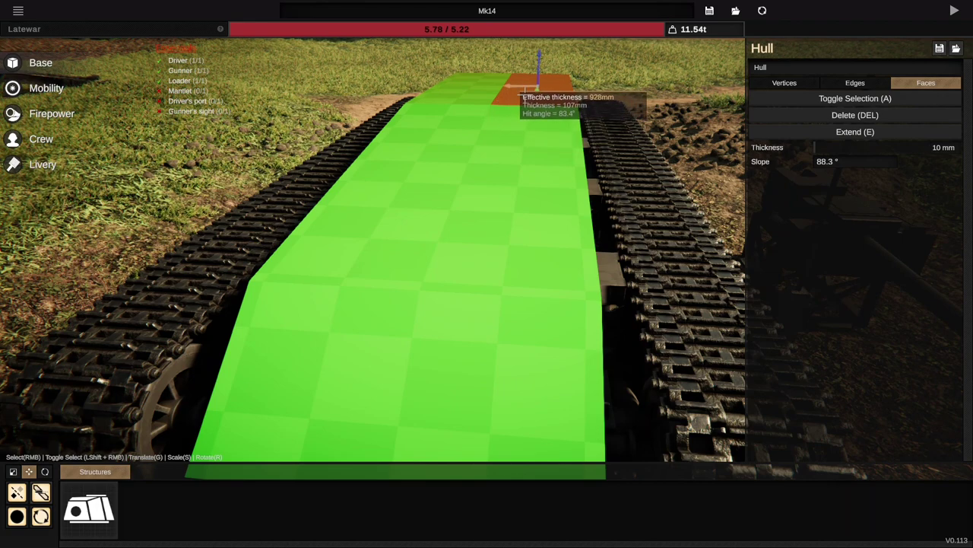
pyautogui.moveTo(525, 93); pyautogui.dragTo(525, 144, button='middle')
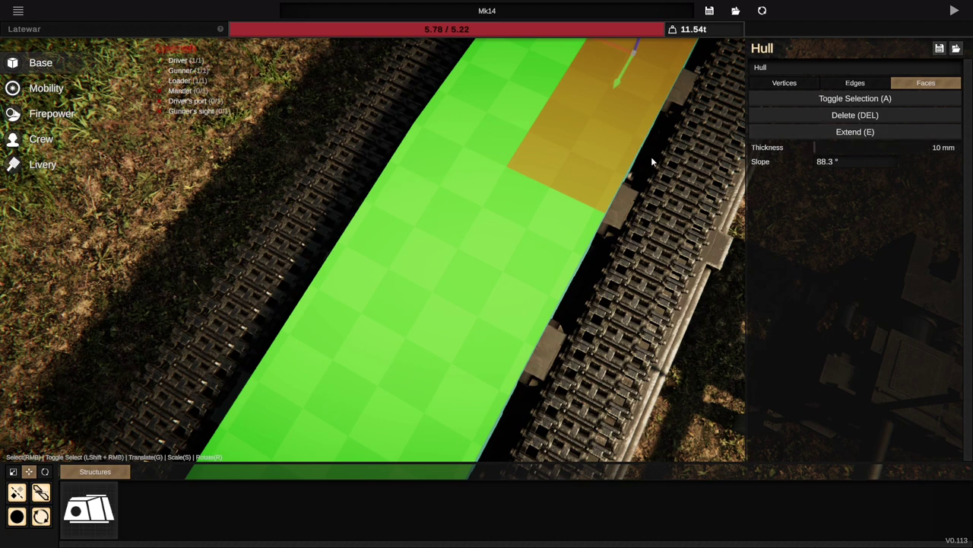
pyautogui.moveTo(641, 289); pyautogui.dragTo(570, 167, button='middle')
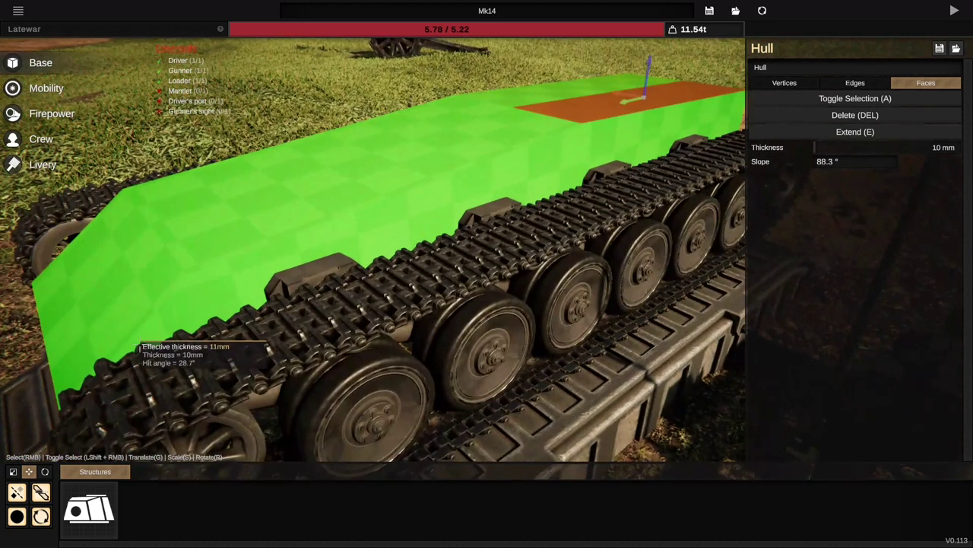
pyautogui.click(41, 493)
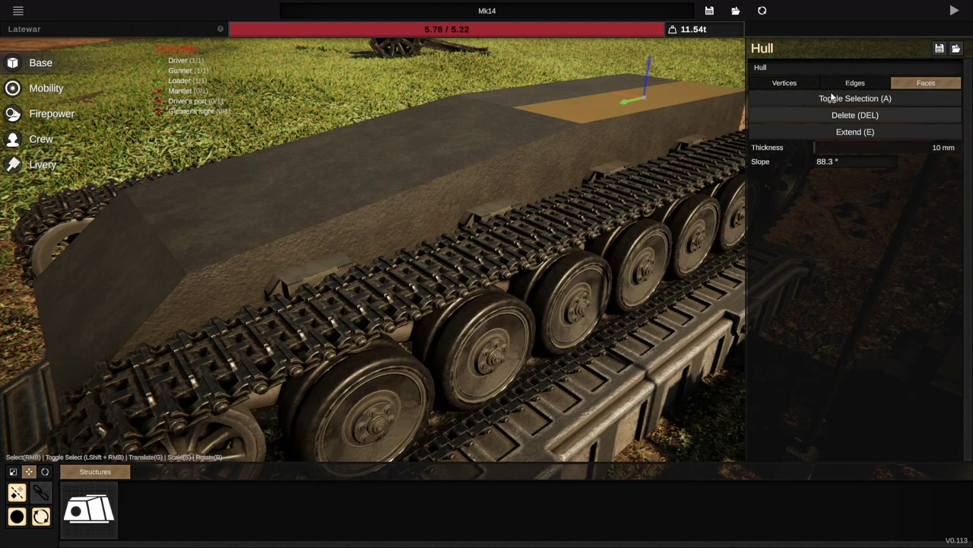
# Split the near-side front upper edge of the hull in half, split its rear half again, and select the resulting short segment.
pyautogui.click(853, 83)
pyautogui.rightClick(356, 209)
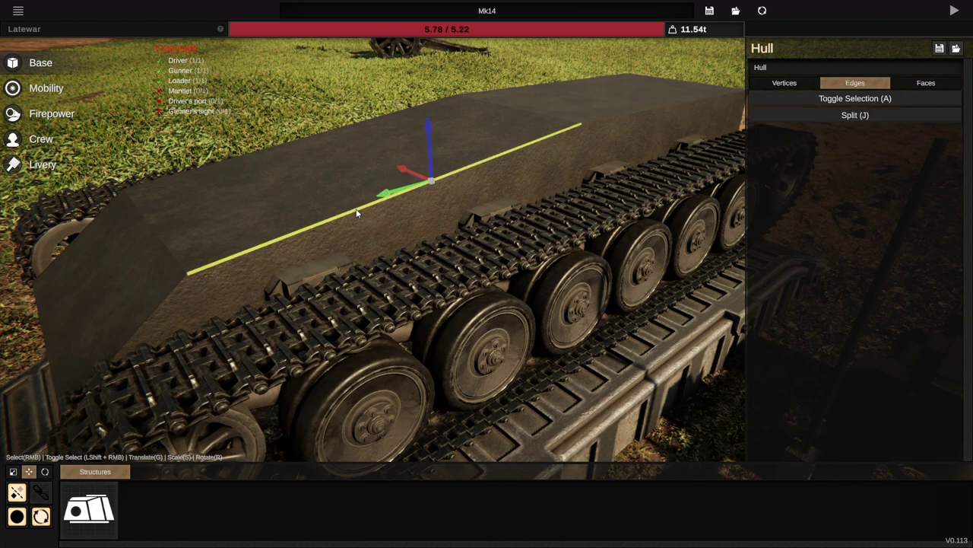
pyautogui.click(904, 120)
pyautogui.rightClick(448, 177)
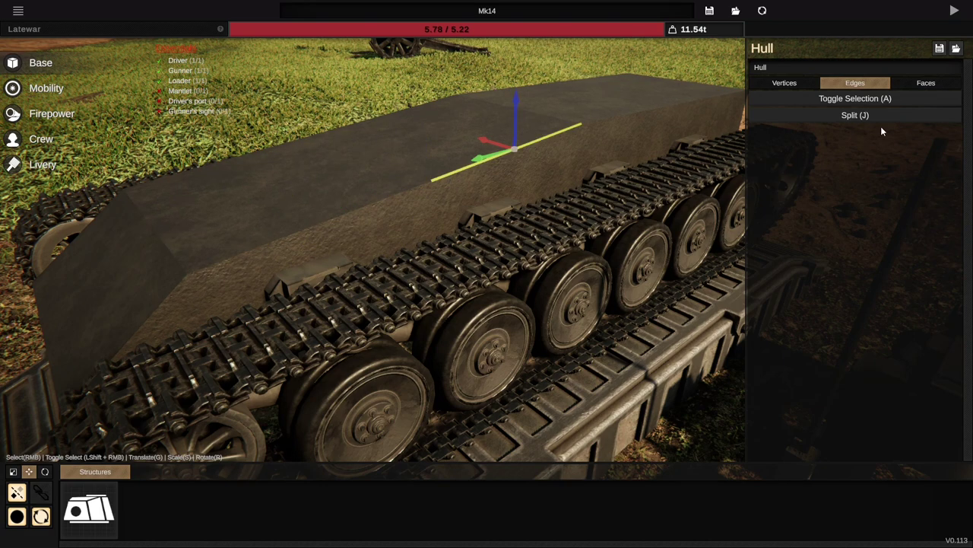
pyautogui.click(876, 115)
pyautogui.moveTo(467, 200)
pyautogui.mouseDown()
pyautogui.moveTo(406, 217)
pyautogui.moveTo(467, 189)
pyautogui.mouseUp()
pyautogui.rightClick(467, 189)
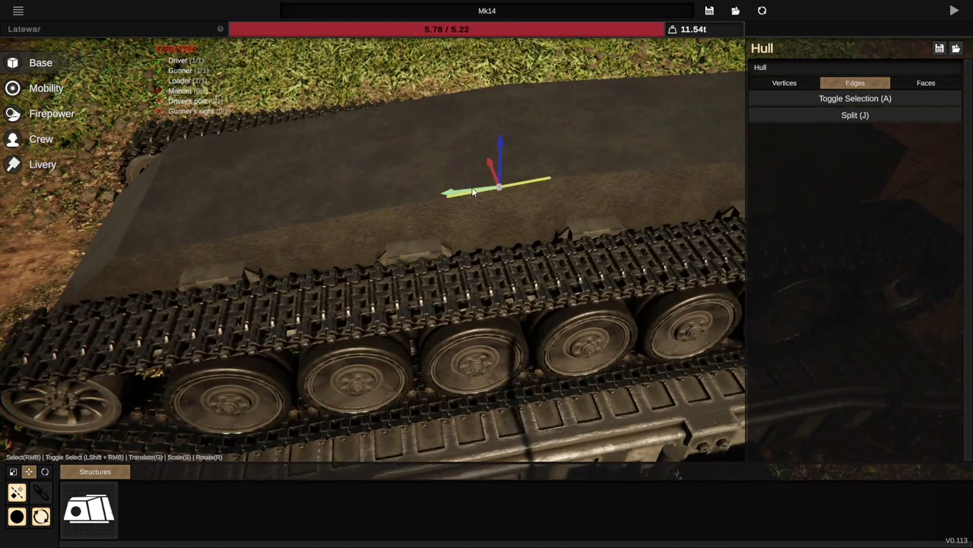
# Split the short segment of the near-side upper edge twice more, selecting the rear piece each time.
pyautogui.click(809, 121)
pyautogui.rightClick(510, 185)
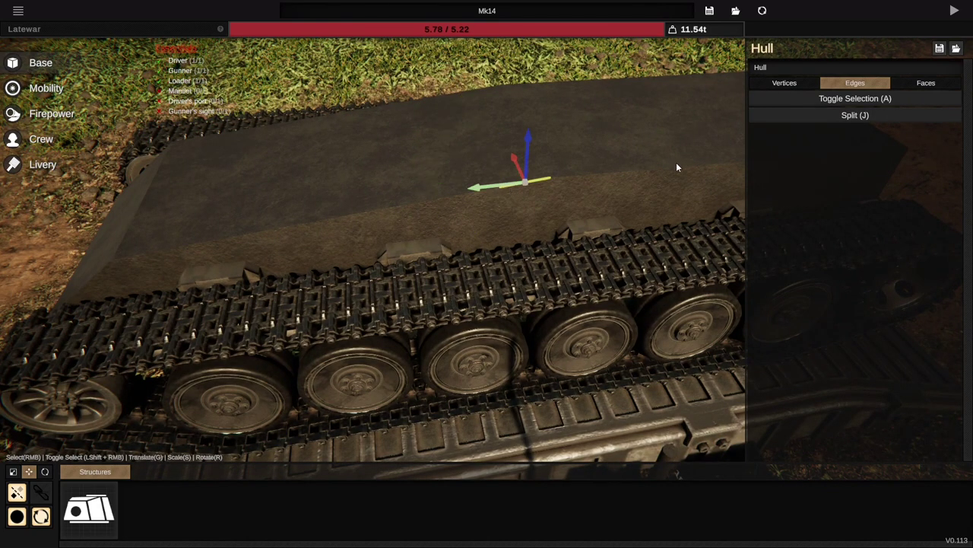
pyautogui.click(837, 119)
pyautogui.rightClick(528, 181)
pyautogui.rightClick(535, 181)
pyautogui.rightClick(510, 185)
pyautogui.rightClick(535, 182)
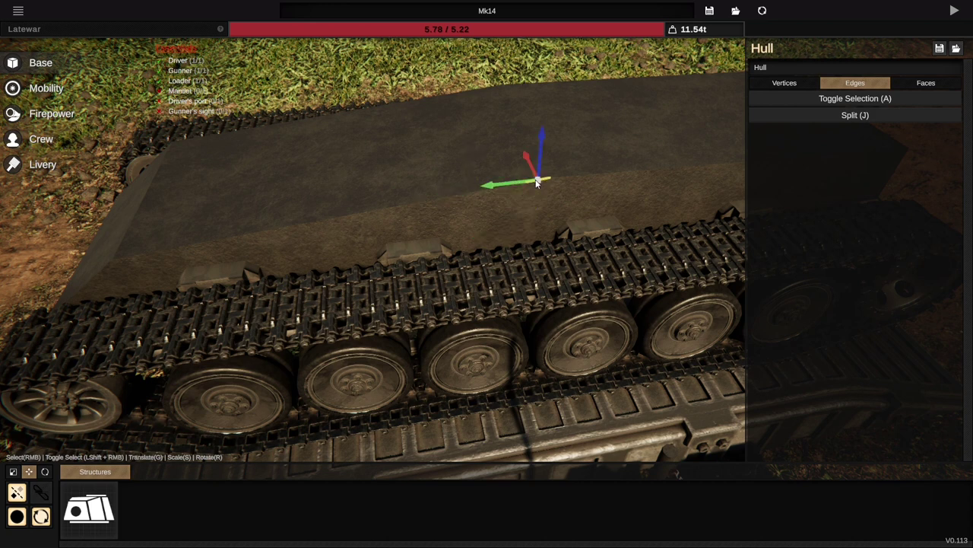
# Pull the tiny edge segment inward across the hull's top to form a deep notch, and examine the shape.
pyautogui.moveTo(529, 156); pyautogui.dragTo(449, 84)
pyautogui.moveTo(569, 289); pyautogui.dragTo(282, 141, button='middle')
pyautogui.scroll(4, 364, 194)
pyautogui.scroll(-3, 364, 187)
pyautogui.moveTo(468, 236); pyautogui.dragTo(300, 284, button='middle')
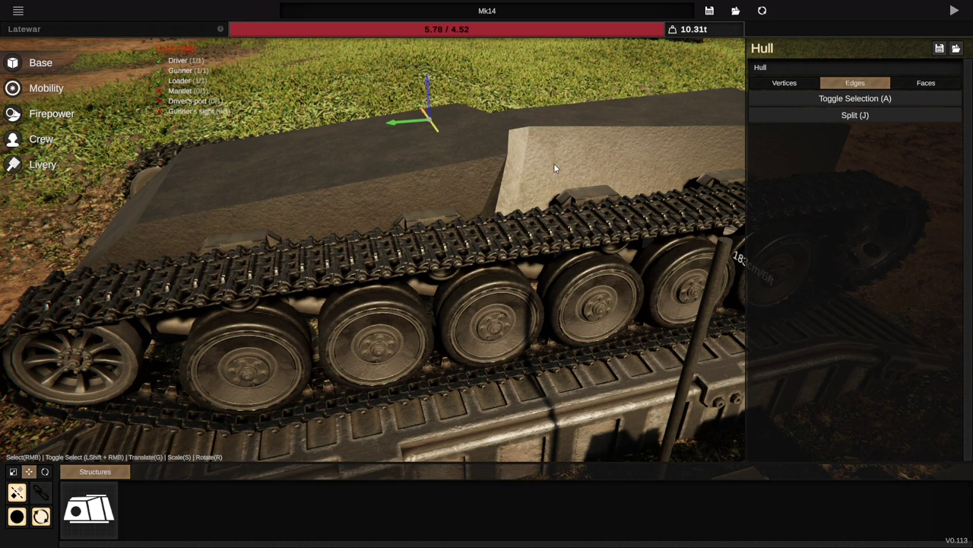
pyautogui.moveTo(445, 175); pyautogui.dragTo(586, 222, button='middle')
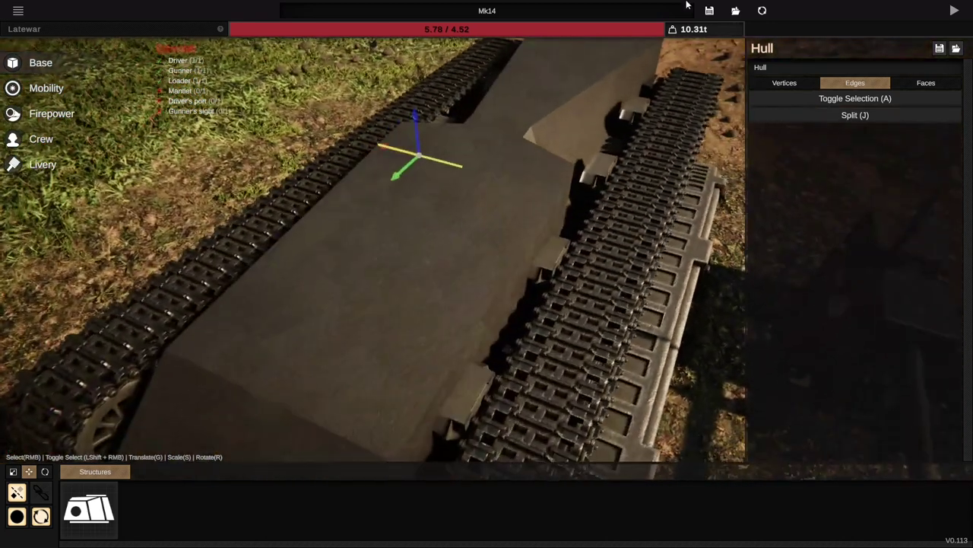
# Discard the current design for a new one, quit to the main menu and reopen the Sandbox.
pyautogui.click(762, 11)
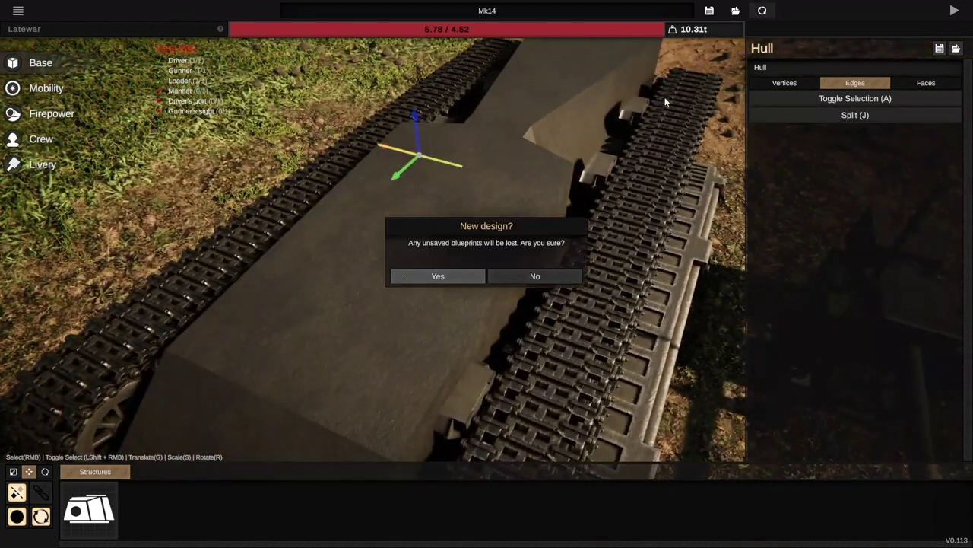
pyautogui.click(459, 277)
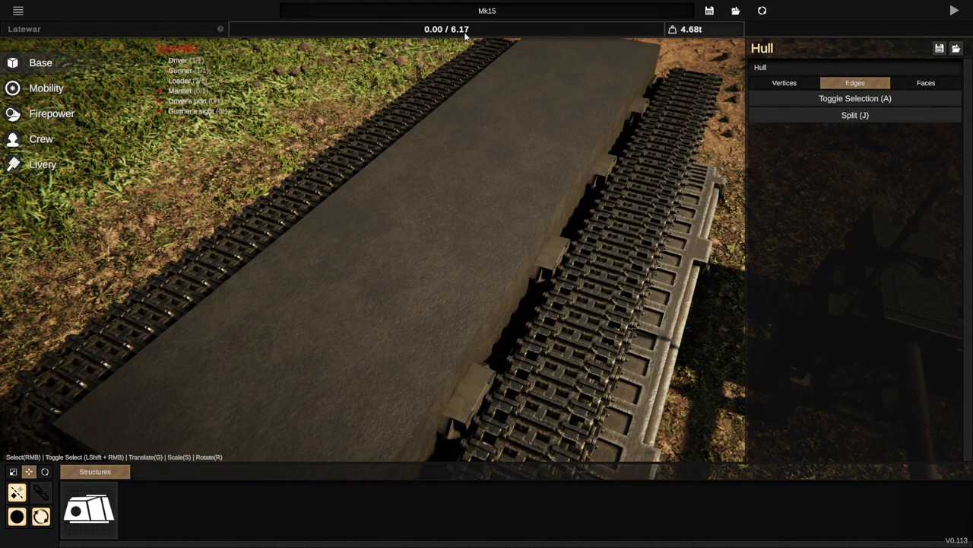
pyautogui.click(31, 15)
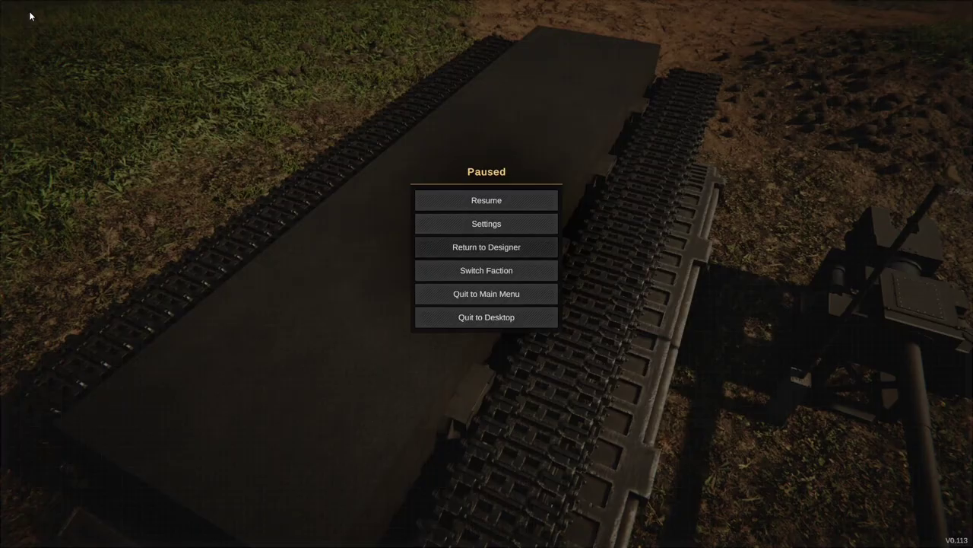
pyautogui.click(516, 295)
pyautogui.click(454, 276)
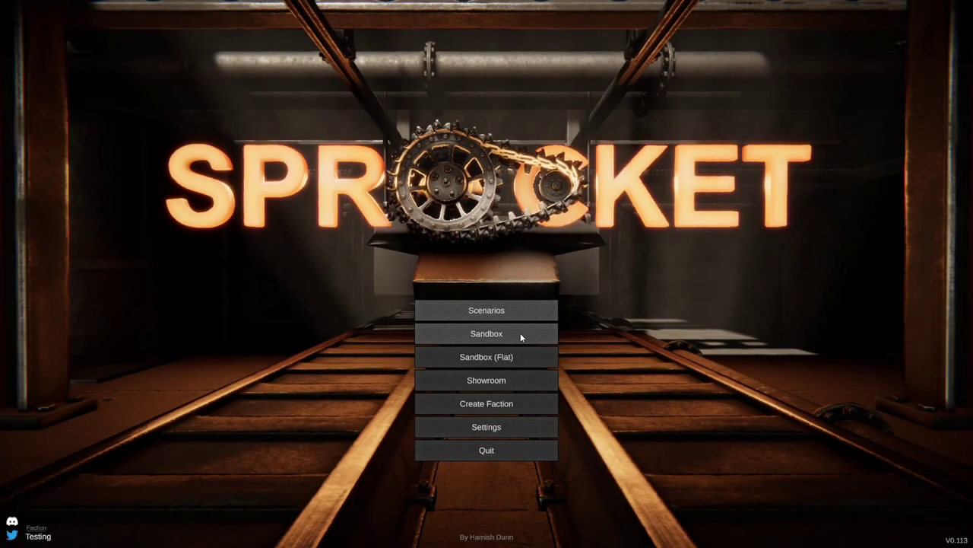
pyautogui.click(521, 333)
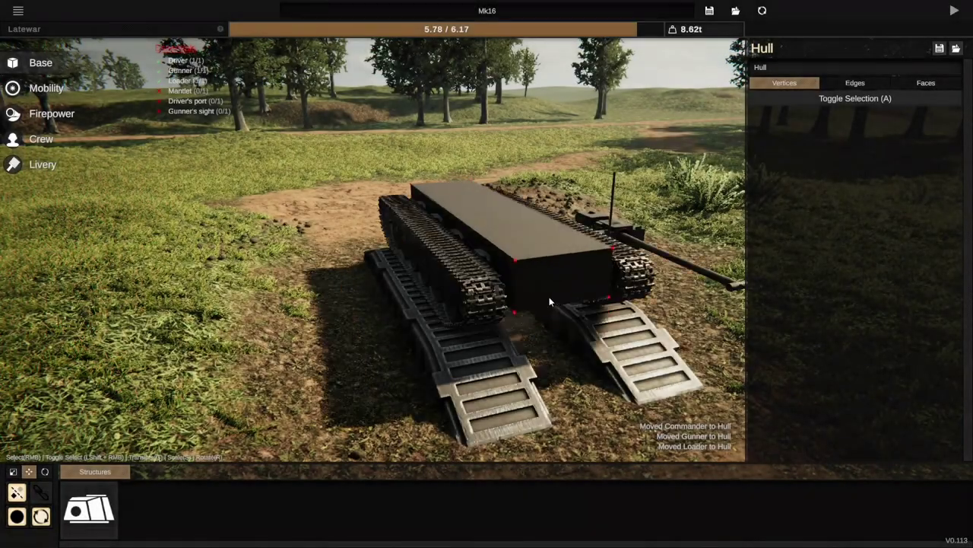
# Select the top face of the new hull and extend it upward twice.
pyautogui.moveTo(549, 297); pyautogui.dragTo(575, 311, button='middle')
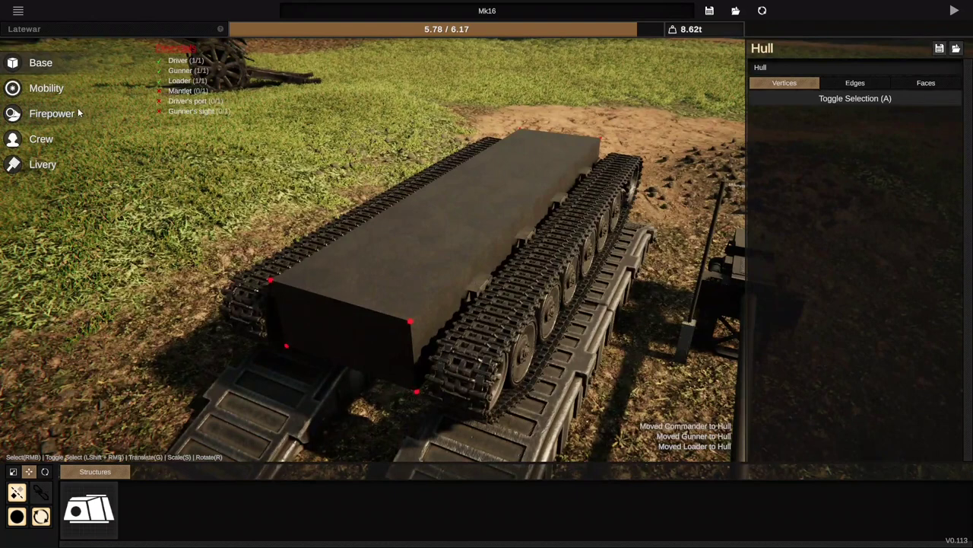
pyautogui.click(918, 83)
pyautogui.rightClick(394, 260)
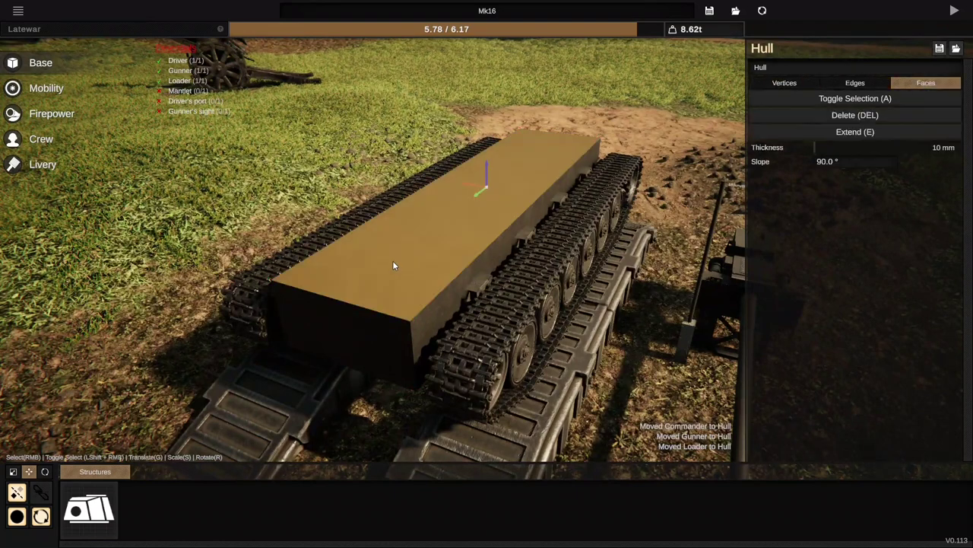
pyautogui.click(874, 132)
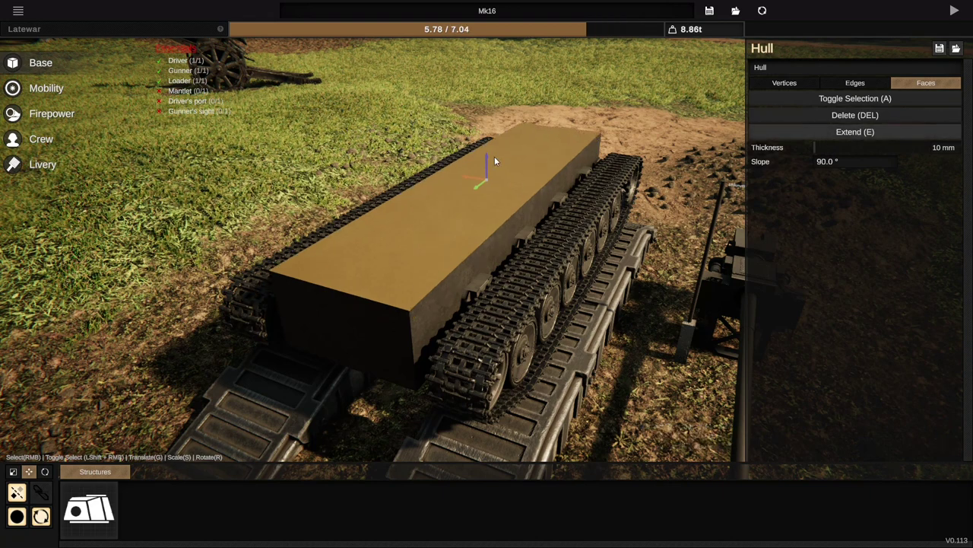
pyautogui.click(794, 131)
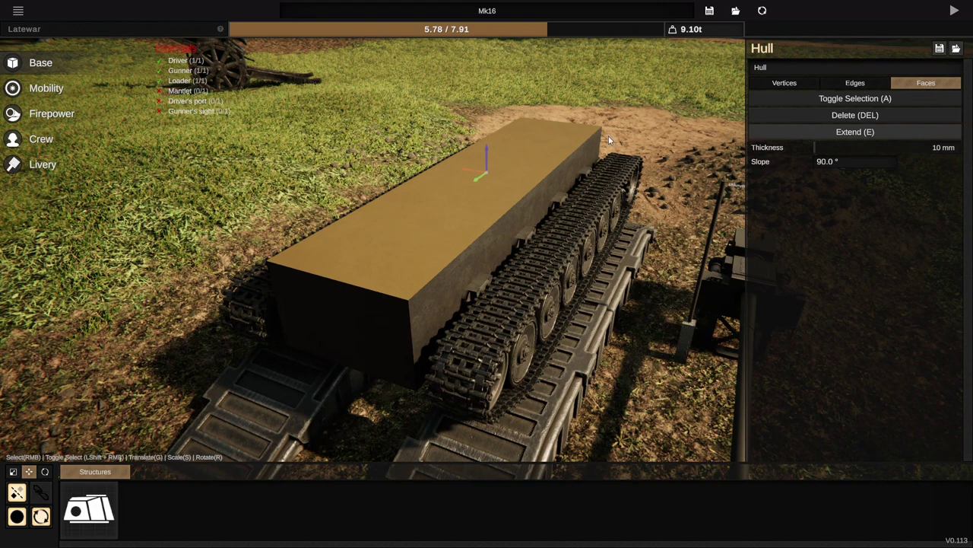
# Move the raised top face up and toward the rear, and extend it upward again as a straight upper section.
pyautogui.moveTo(485, 148); pyautogui.dragTo(562, 119)
pyautogui.moveTo(571, 225); pyautogui.dragTo(541, 227, button='middle')
pyautogui.moveTo(541, 225)
pyautogui.mouseDown()
pyautogui.moveTo(480, 234)
pyautogui.moveTo(554, 223)
pyautogui.mouseUp()
pyautogui.moveTo(554, 228); pyautogui.dragTo(551, 254, button='middle')
pyautogui.scroll(3, 568, 228)
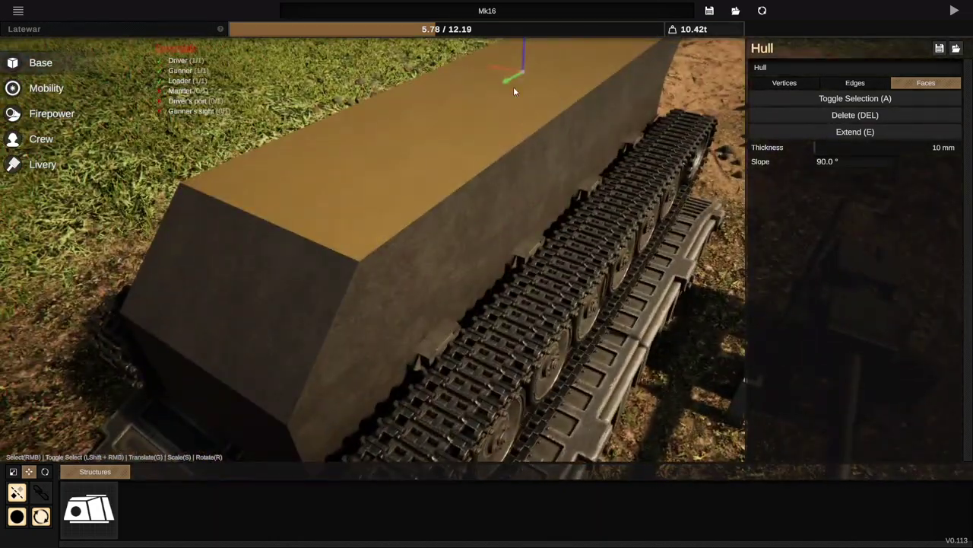
pyautogui.click(863, 131)
pyautogui.moveTo(649, 275); pyautogui.dragTo(541, 72)
pyautogui.moveTo(526, 243); pyautogui.dragTo(570, 235)
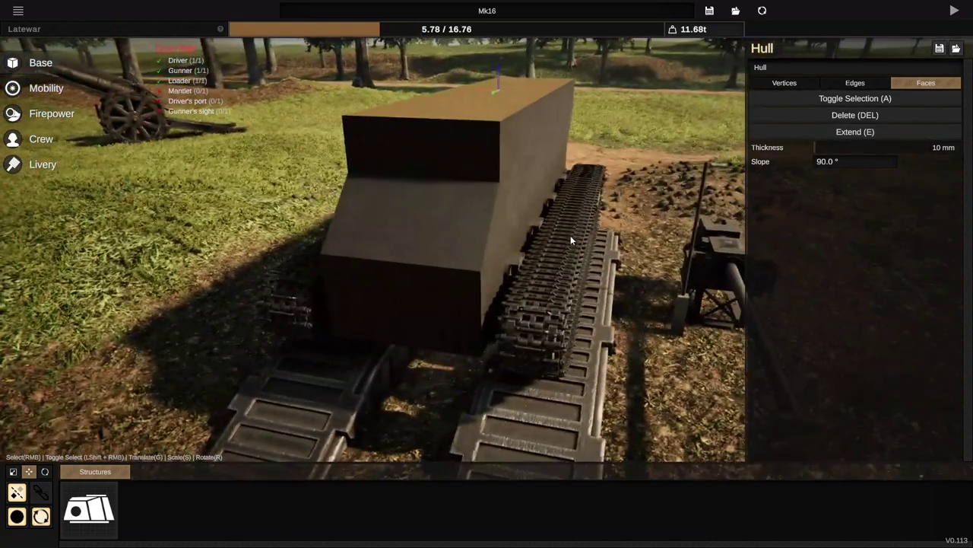
# Extend the sloped front face of the hull and pull it outward into a protruding block.
pyautogui.rightClick(450, 224)
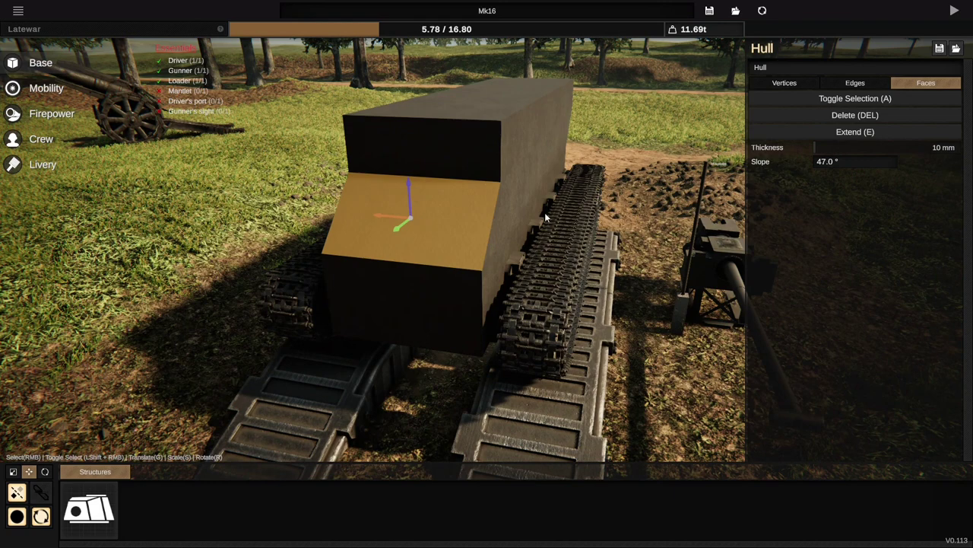
pyautogui.click(814, 132)
pyautogui.moveTo(432, 193); pyautogui.dragTo(289, 209, button='right')
pyautogui.moveTo(236, 204); pyautogui.dragTo(195, 193)
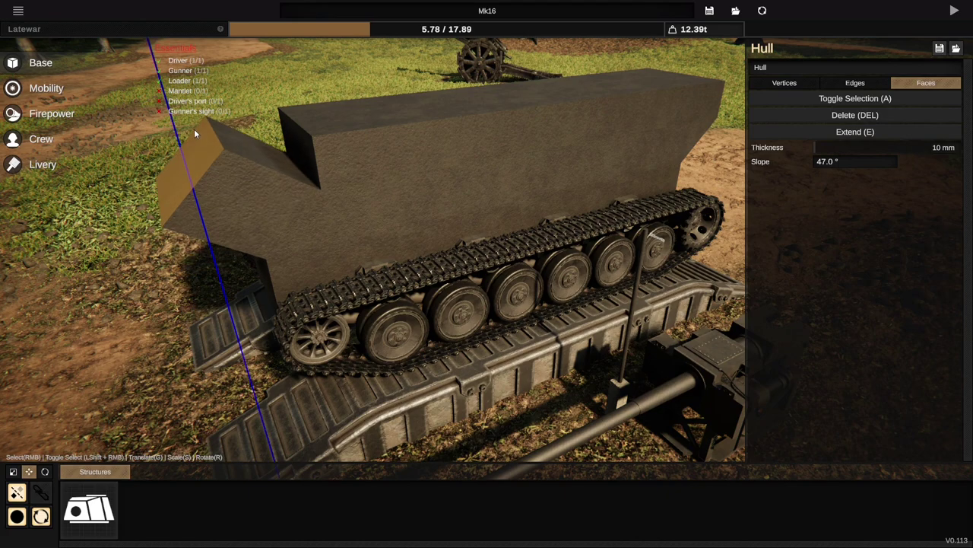
pyautogui.moveTo(426, 330); pyautogui.dragTo(488, 347, button='right')
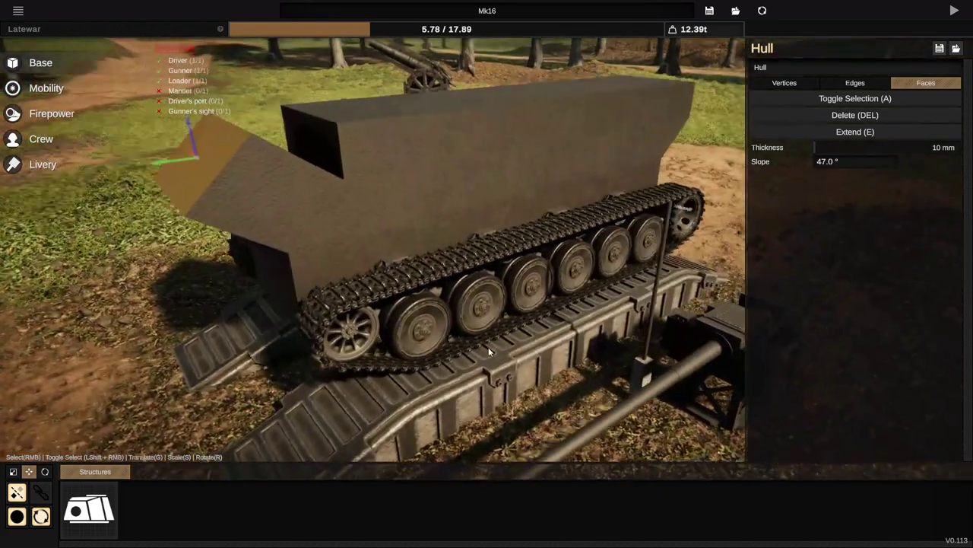
pyautogui.scroll(-3, 489, 348)
pyautogui.moveTo(489, 347); pyautogui.dragTo(495, 348, button='middle')
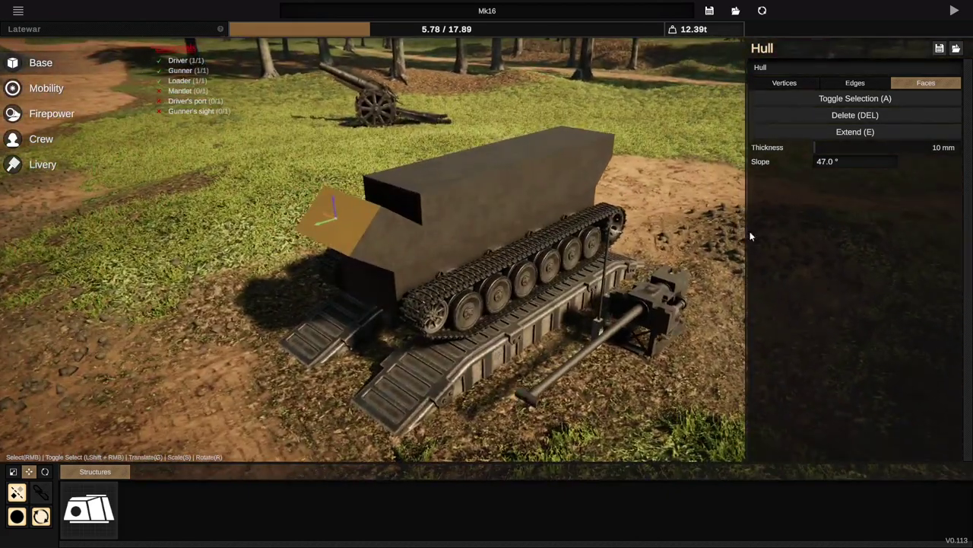
# Delete the end face of the protruding front block and inspect the opening.
pyautogui.moveTo(541, 380); pyautogui.dragTo(544, 378, button='middle')
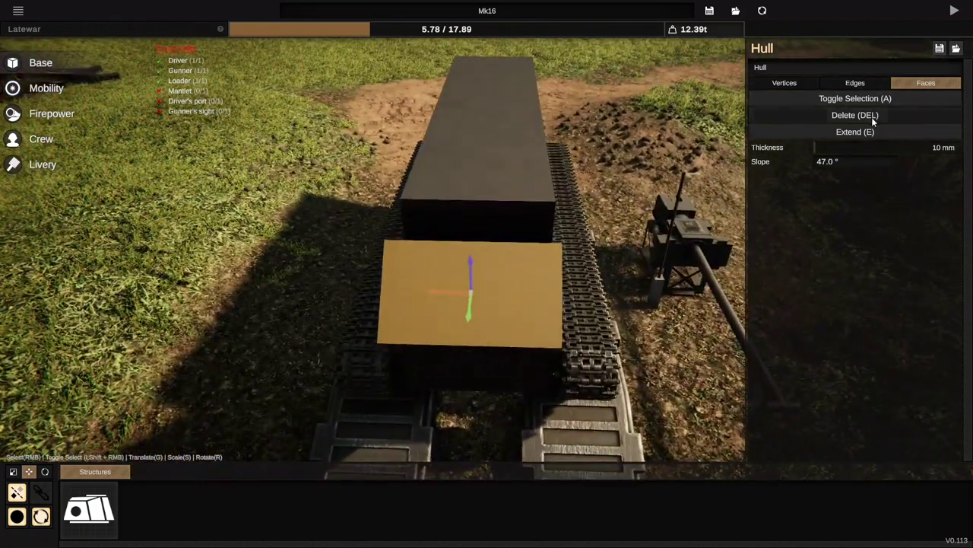
pyautogui.click(871, 118)
pyautogui.moveTo(600, 259); pyautogui.dragTo(561, 275, button='middle')
pyautogui.scroll(5, 650, 267)
pyautogui.scroll(-2, 647, 259)
pyautogui.scroll(2, 647, 260)
pyautogui.scroll(-5, 638, 261)
# Select the hull's top face and narrow it sideways.
pyautogui.rightClick(494, 162)
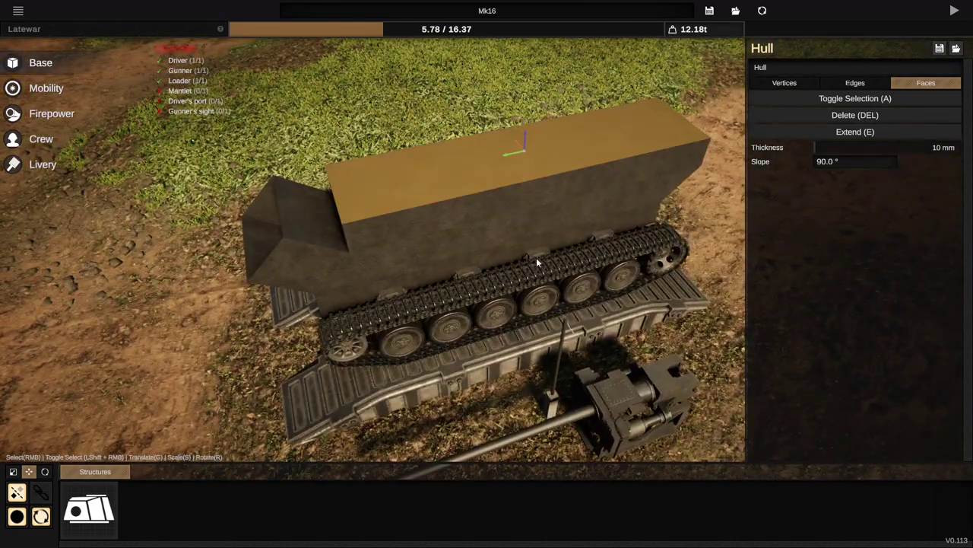
pyautogui.scroll(4, 536, 260)
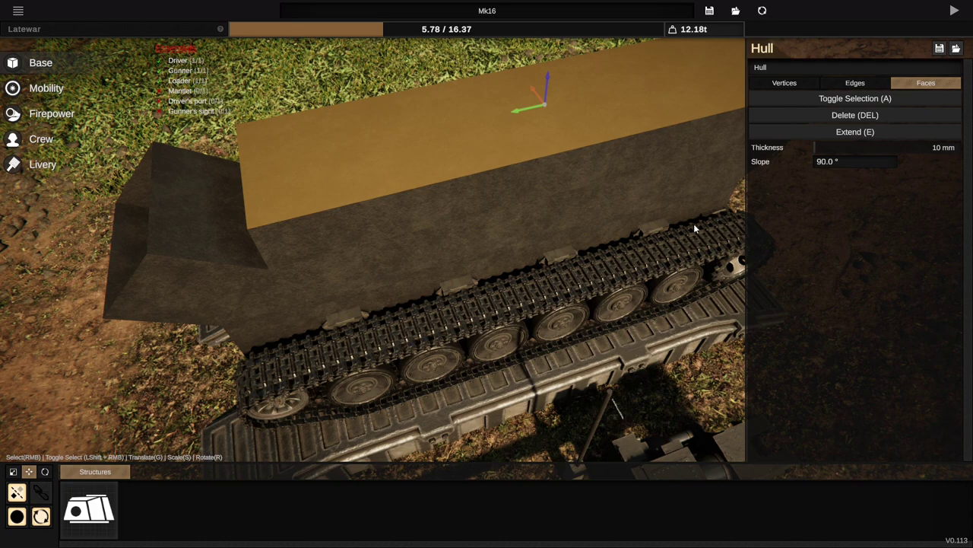
pyautogui.moveTo(544, 279); pyautogui.dragTo(529, 241, button='middle')
pyautogui.scroll(-5, 602, 231)
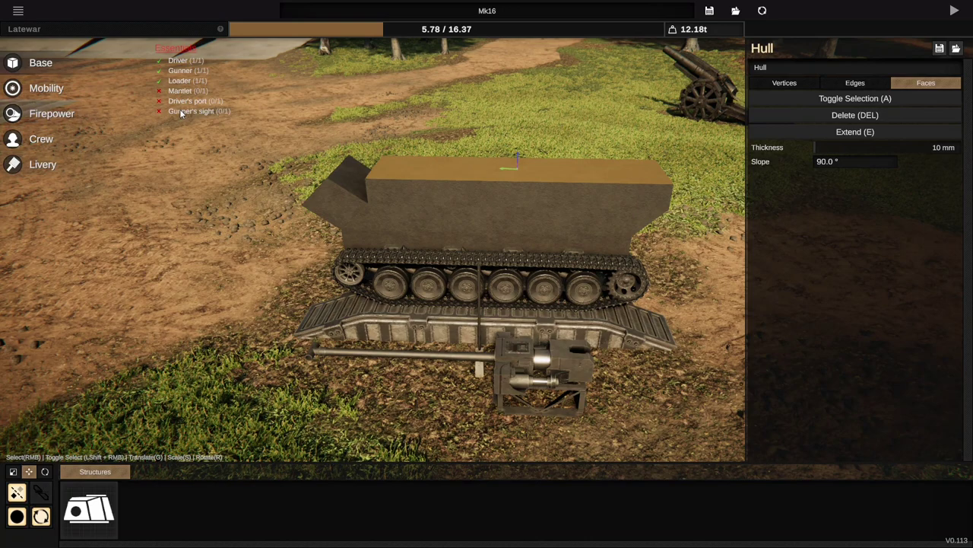
pyautogui.moveTo(575, 134); pyautogui.dragTo(337, 167, button='middle')
pyautogui.scroll(5, 445, 115)
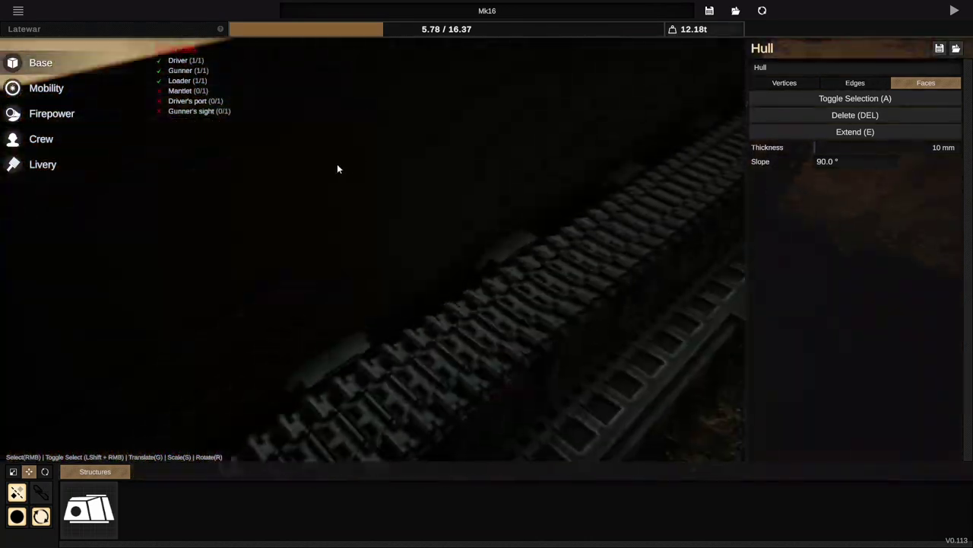
pyautogui.moveTo(508, 206); pyautogui.dragTo(354, 205, button='middle')
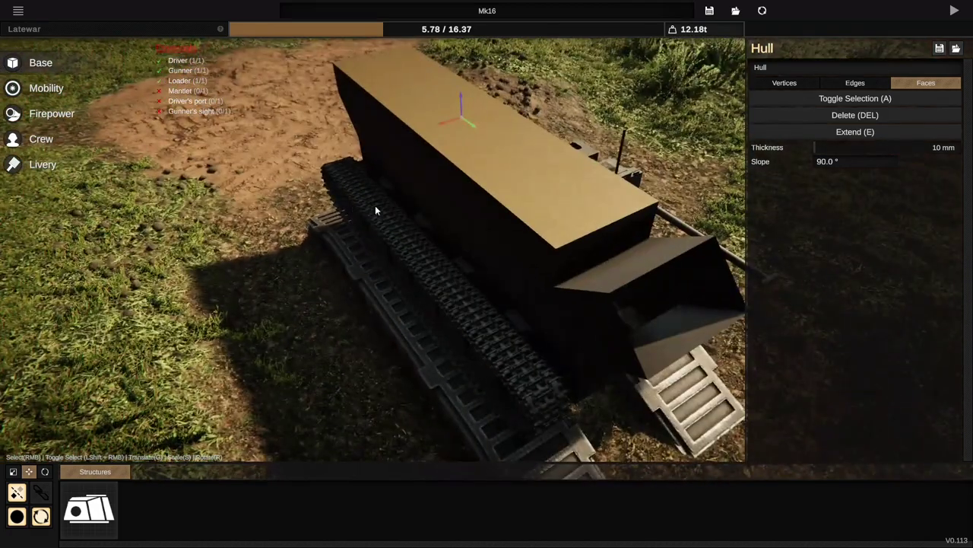
pyautogui.moveTo(445, 120); pyautogui.dragTo(419, 137)
pyautogui.click(453, 124)
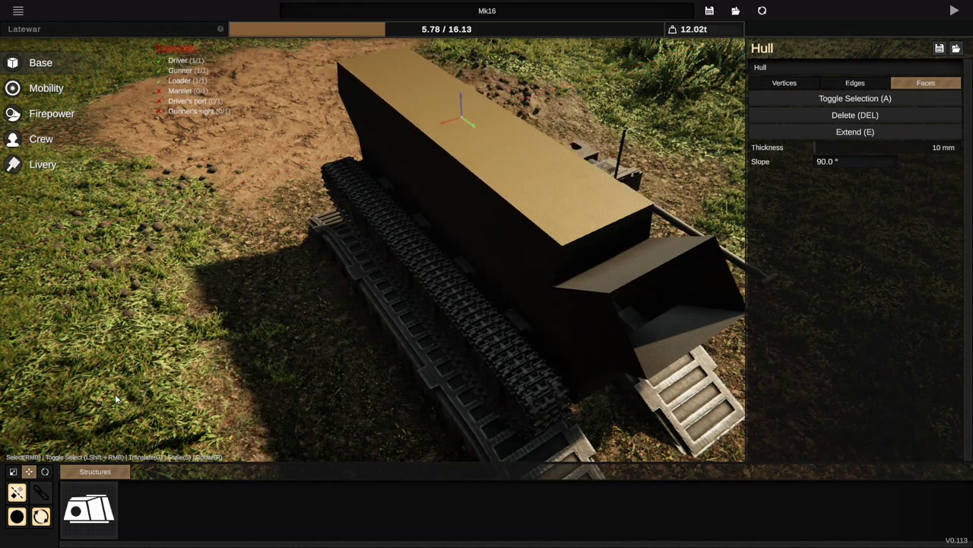
# Rotate the hull's top face to a slope of 81.2° and inspect it from the side.
pyautogui.click(46, 472)
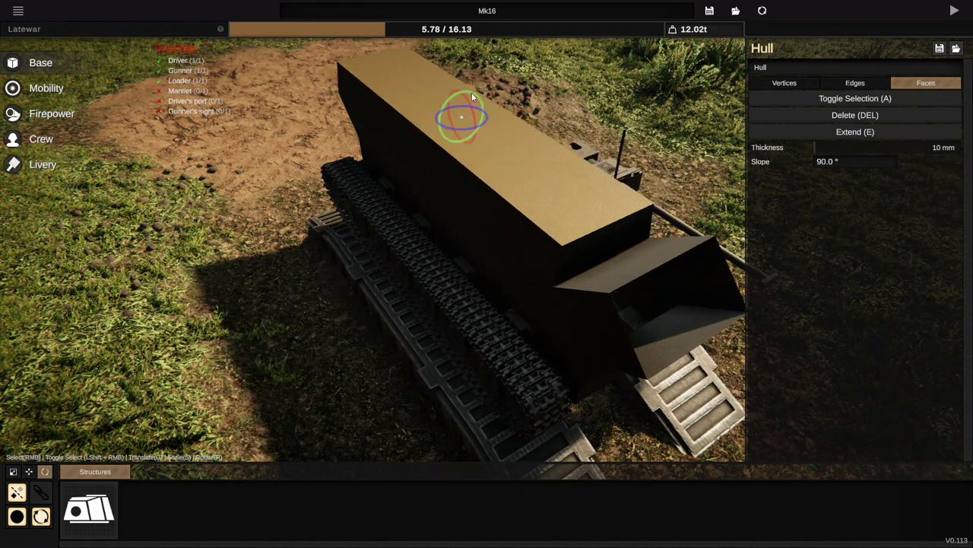
pyautogui.moveTo(467, 102); pyautogui.dragTo(469, 113)
pyautogui.moveTo(440, 245); pyautogui.dragTo(653, 260, button='middle')
pyautogui.moveTo(376, 269); pyautogui.dragTo(583, 275, button='middle')
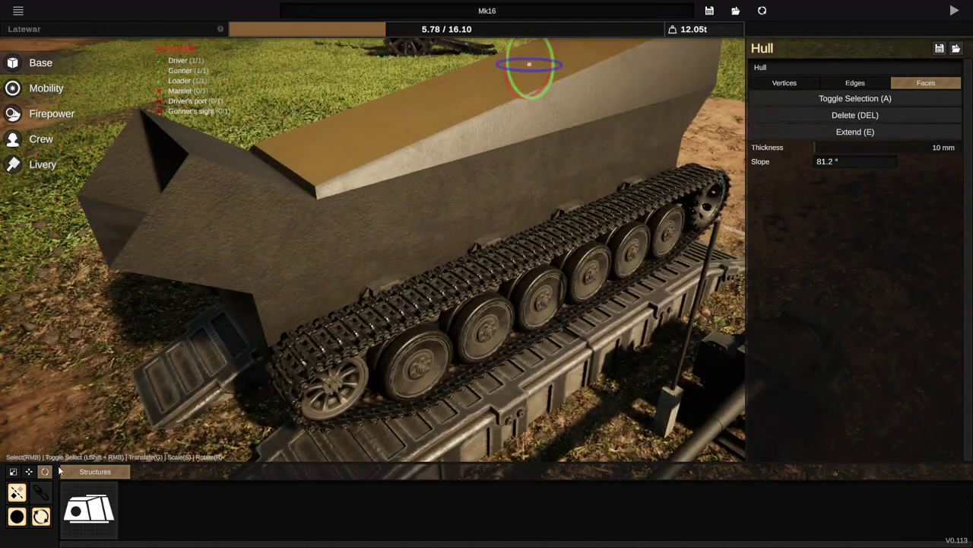
# Go through the Scale tool and the vertex, edge and face selection modes, and select the near-side upper edge.
pyautogui.moveTo(380, 325); pyautogui.dragTo(322, 316, button='middle')
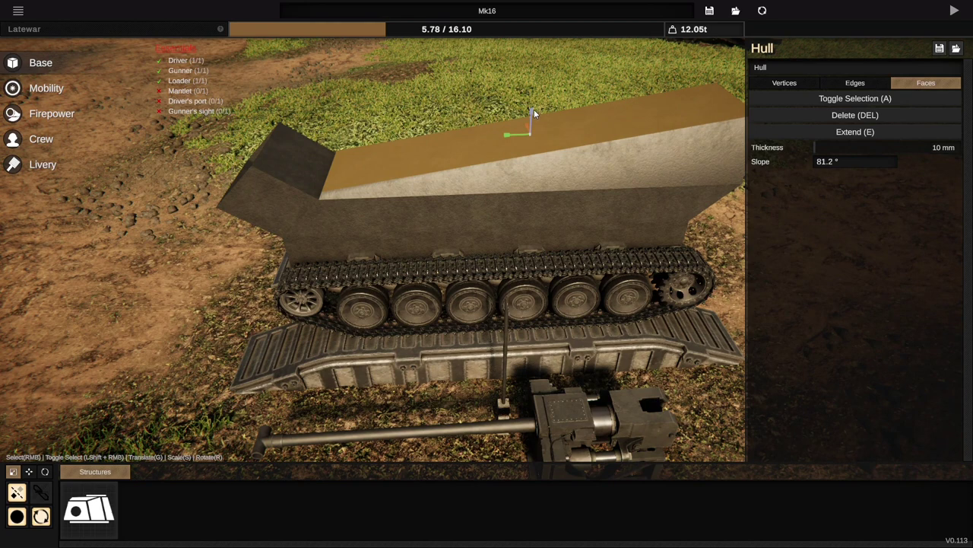
pyautogui.click(786, 84)
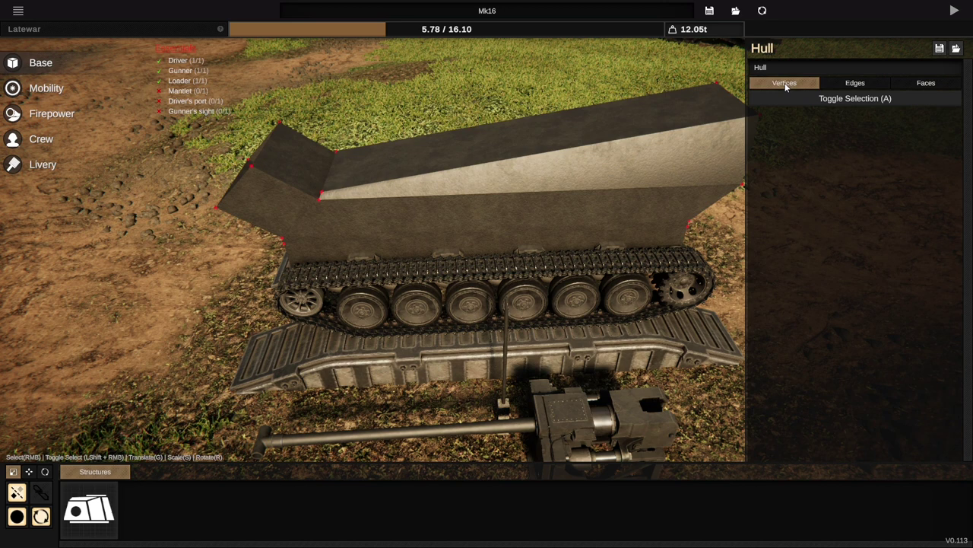
pyautogui.click(862, 85)
pyautogui.click(926, 84)
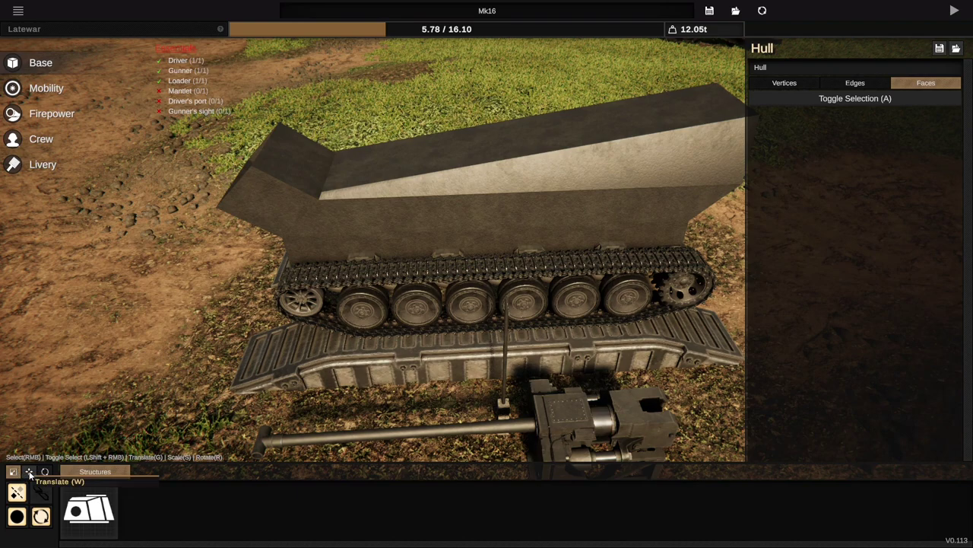
pyautogui.moveTo(319, 328); pyautogui.dragTo(409, 313, button='middle')
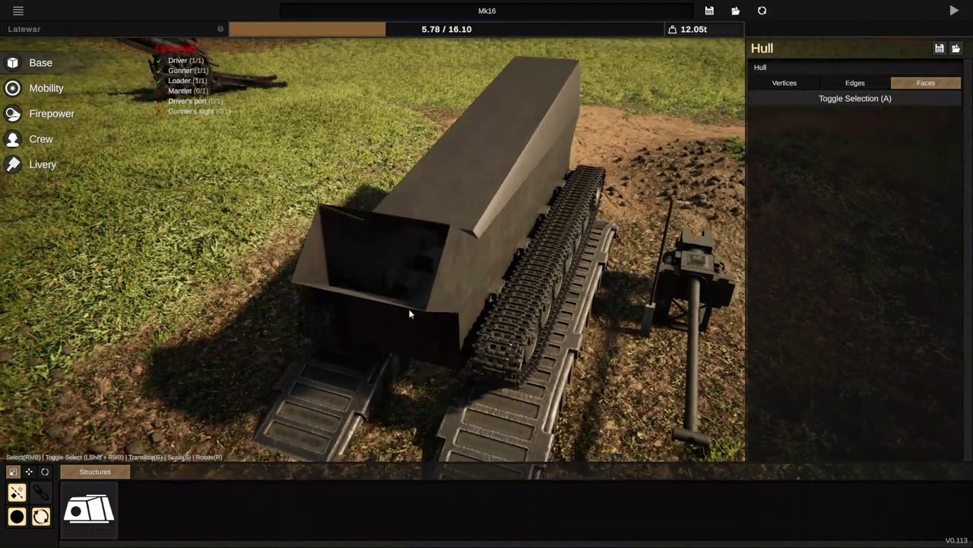
pyautogui.click(873, 83)
pyautogui.rightClick(516, 158)
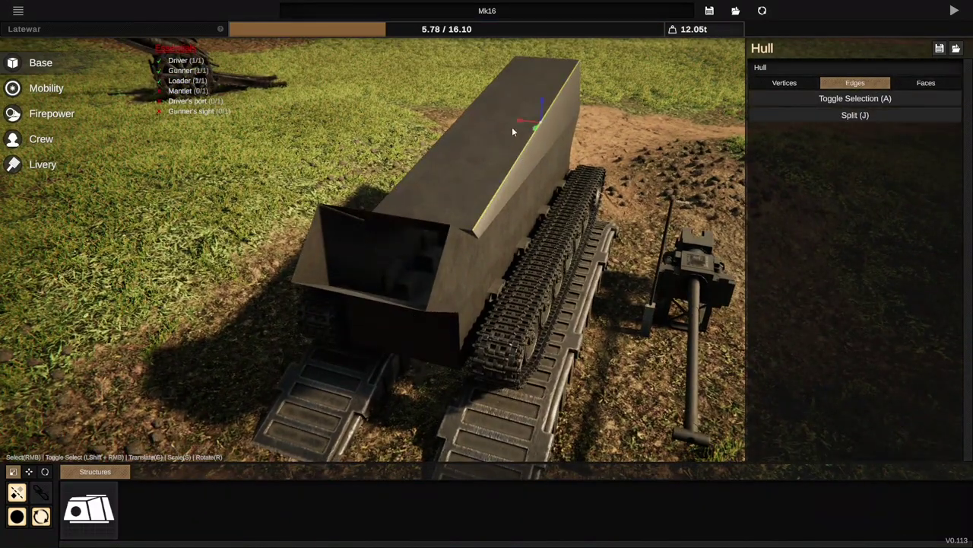
pyautogui.moveTo(619, 166); pyautogui.dragTo(544, 197, button='middle')
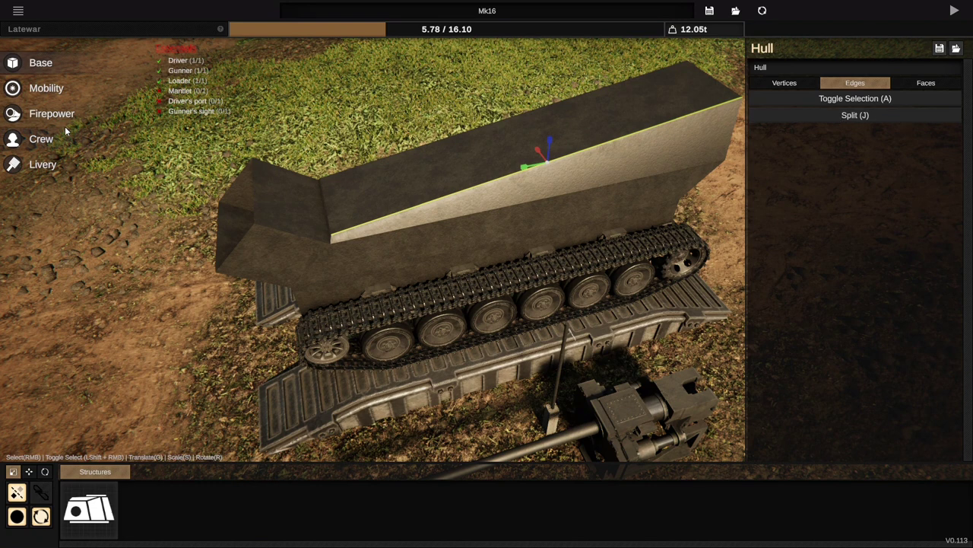
# Place a turret structure on the hull's sloping top face and select the turret's top face.
pyautogui.click(89, 510)
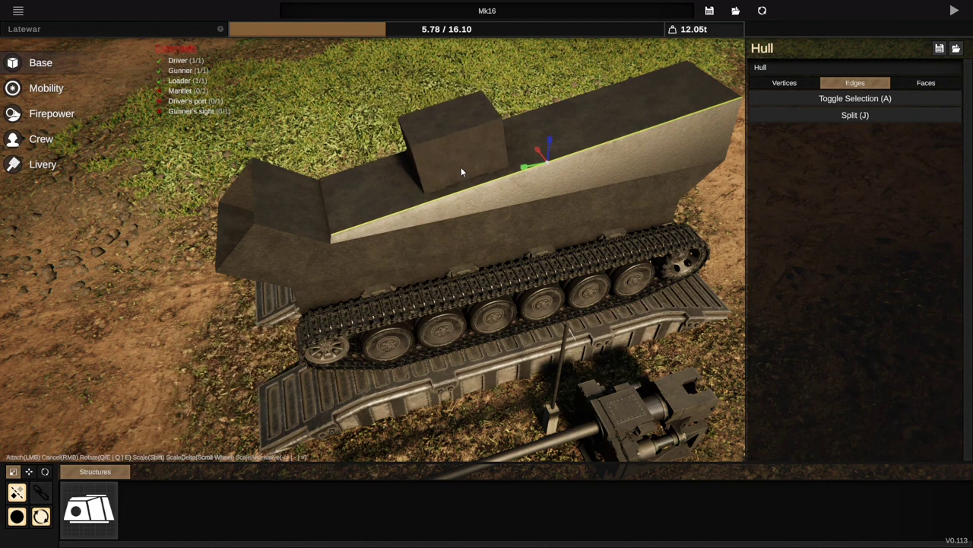
pyautogui.click(462, 164)
pyautogui.moveTo(329, 284); pyautogui.dragTo(475, 209, button='middle')
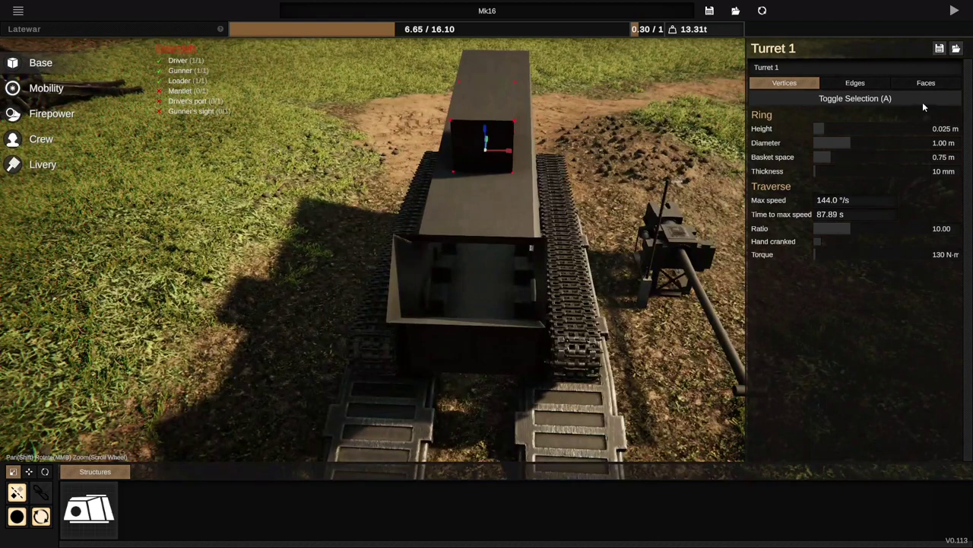
pyautogui.click(926, 82)
pyautogui.click(488, 142)
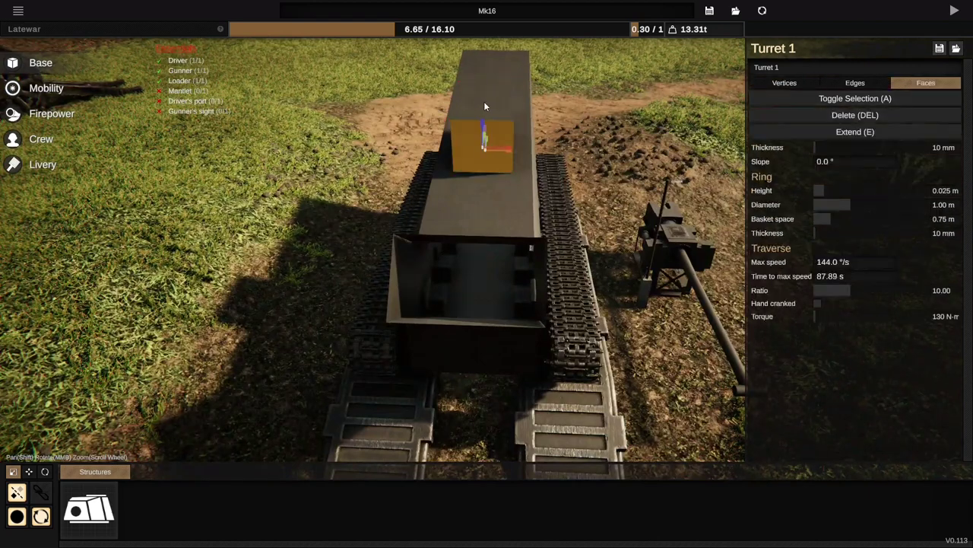
pyautogui.click(486, 104)
pyautogui.moveTo(512, 120); pyautogui.dragTo(450, 156, button='middle')
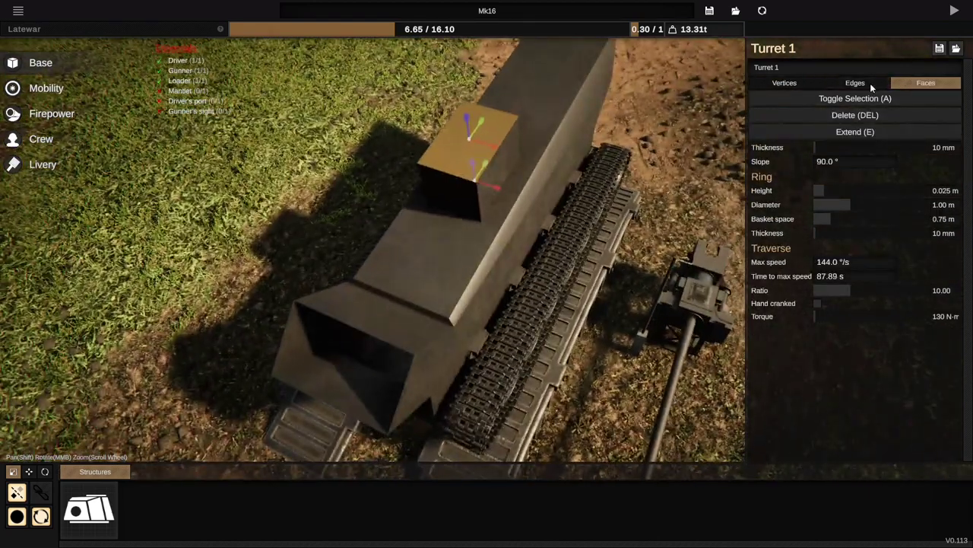
# Split the turret along its upper side edge and narrow the top edge at one end.
pyautogui.click(871, 85)
pyautogui.click(495, 150)
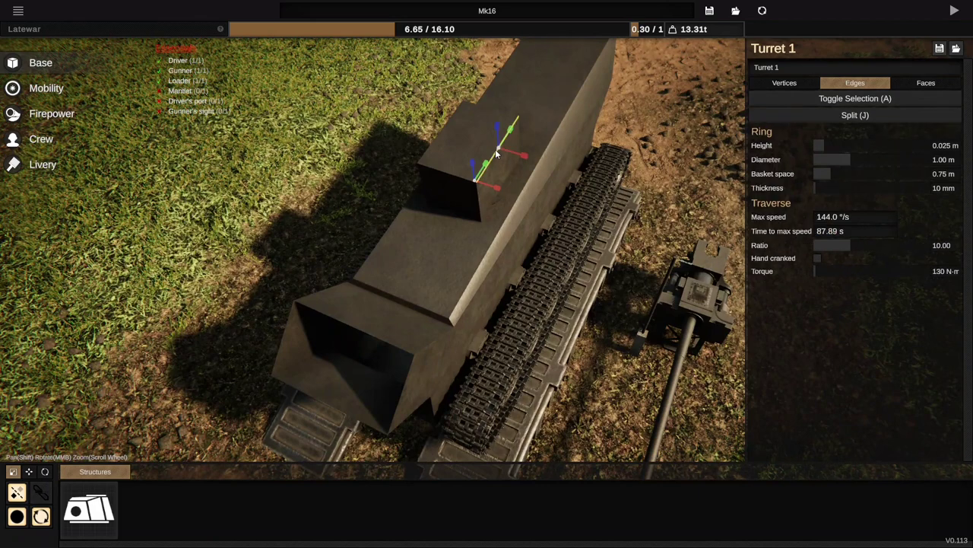
pyautogui.click(894, 117)
pyautogui.moveTo(608, 203); pyautogui.dragTo(436, 141, button='middle')
pyautogui.click(438, 125)
pyautogui.moveTo(451, 124); pyautogui.dragTo(405, 122)
pyautogui.moveTo(411, 123); pyautogui.dragTo(419, 250, button='middle')
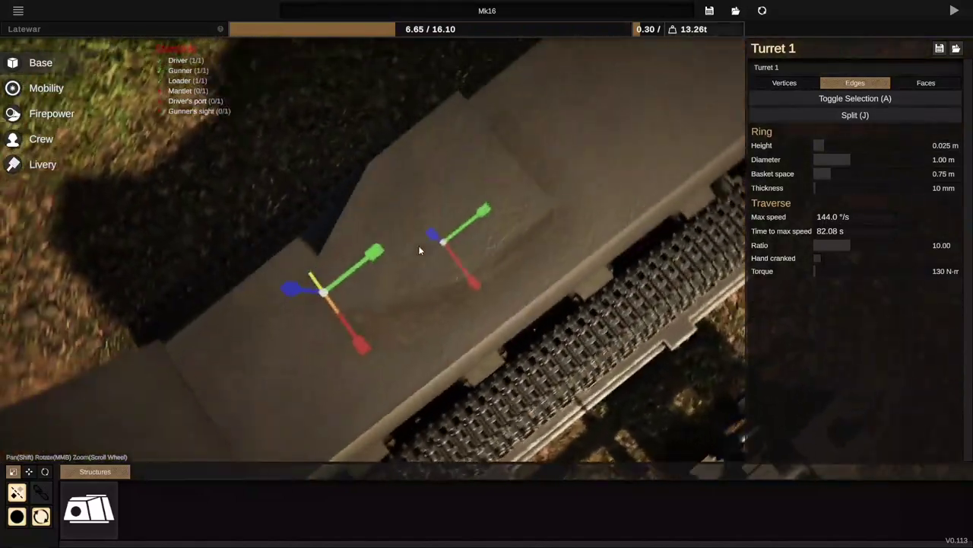
# Narrow the turret's top edge at the opposite end to give the roof a six-sided outline.
pyautogui.scroll(-3, 489, 186)
pyautogui.moveTo(519, 231); pyautogui.dragTo(503, 217)
pyautogui.moveTo(507, 242); pyautogui.dragTo(626, 180, button='middle')
pyautogui.scroll(4, 557, 177)
pyautogui.scroll(-6, 627, 180)
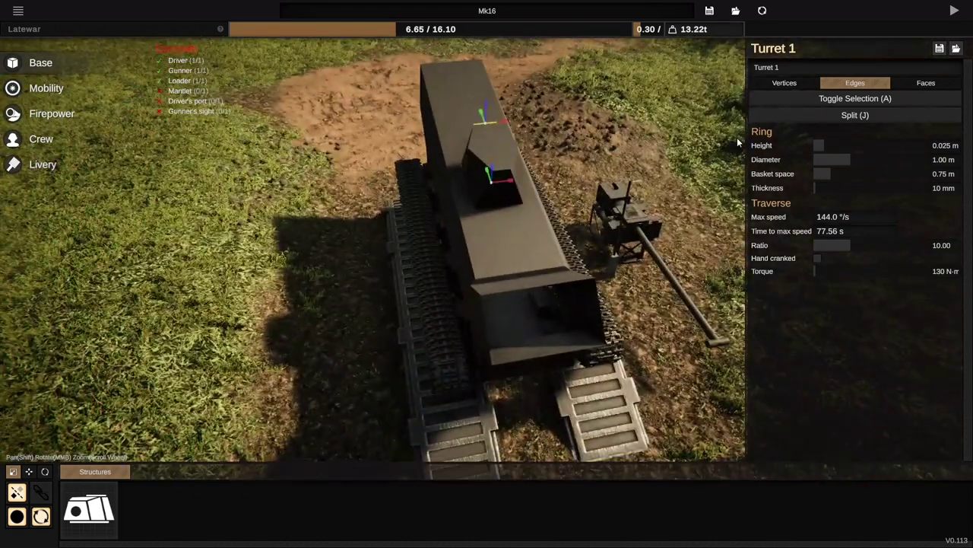
pyautogui.moveTo(570, 200); pyautogui.dragTo(664, 150, button='middle')
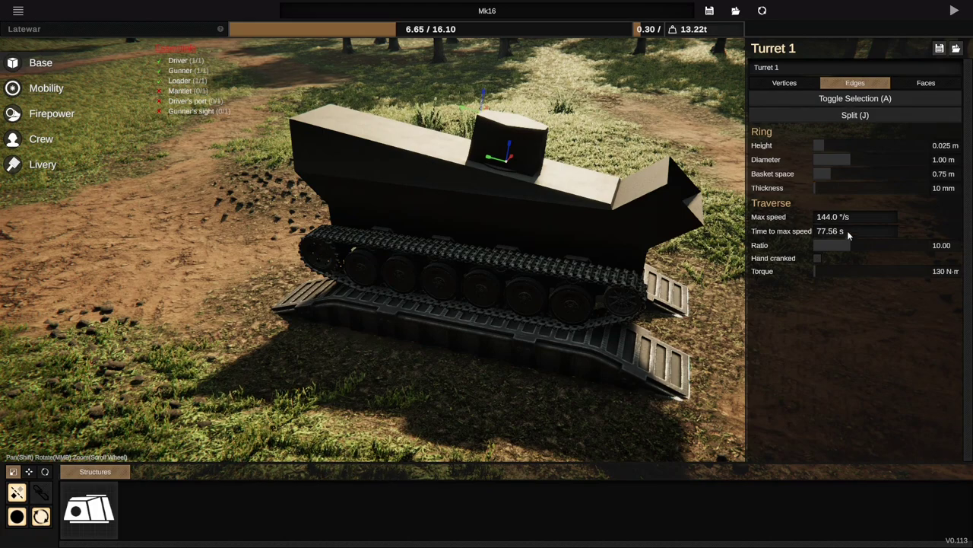
# Examine the reshaped turret from above and go through its face, vertex and edge selection modes.
pyautogui.moveTo(625, 222); pyautogui.dragTo(556, 307, button='middle')
pyautogui.scroll(4, 551, 262)
pyautogui.scroll(-4, 551, 263)
pyautogui.scroll(1, 556, 307)
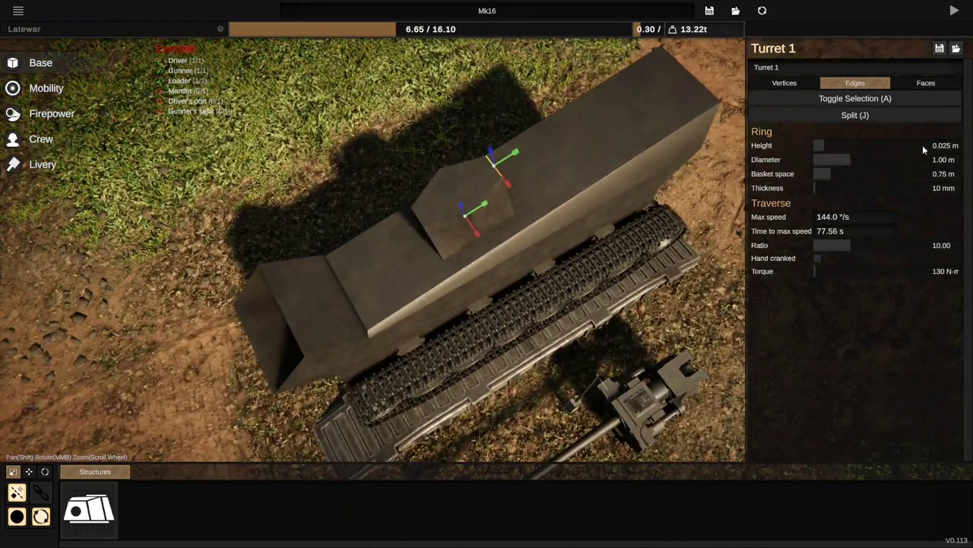
pyautogui.click(933, 86)
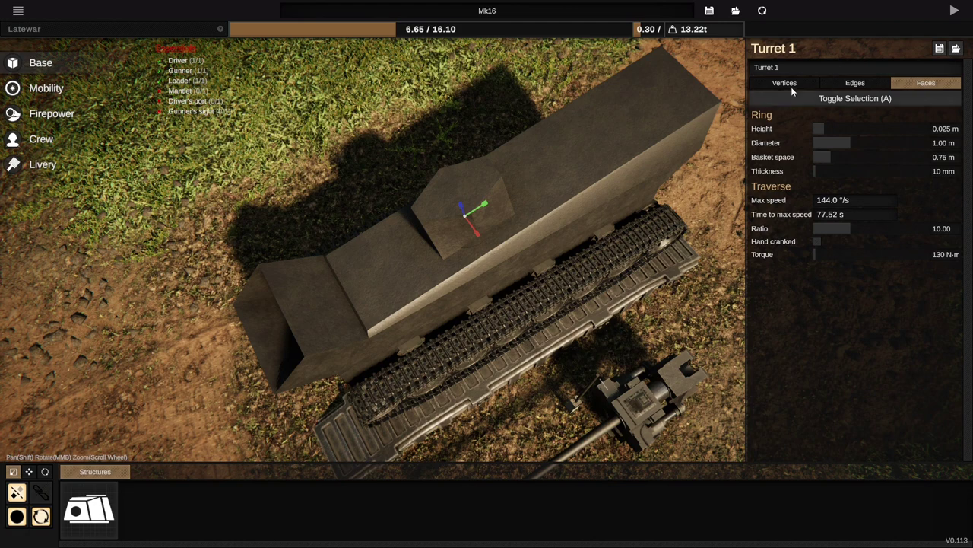
pyautogui.click(791, 86)
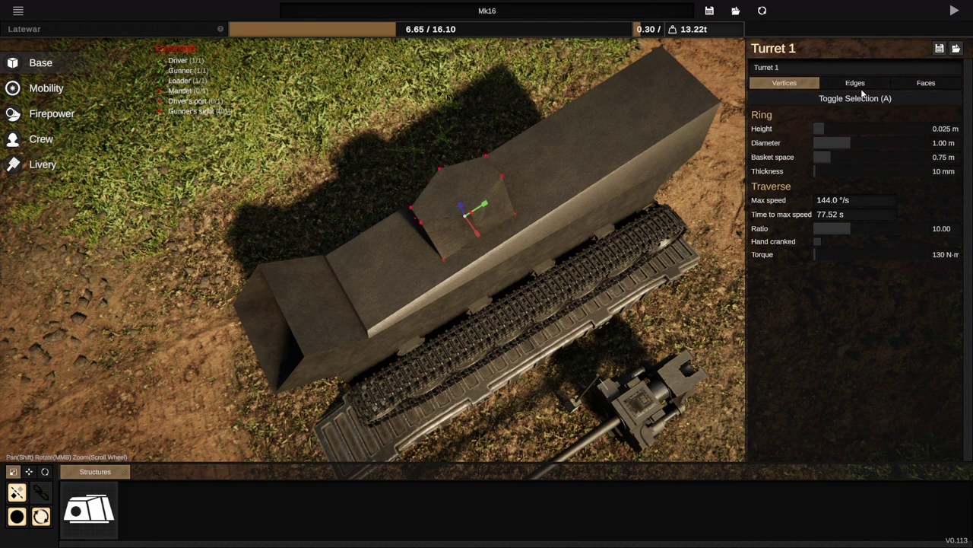
pyautogui.click(855, 84)
pyautogui.click(935, 85)
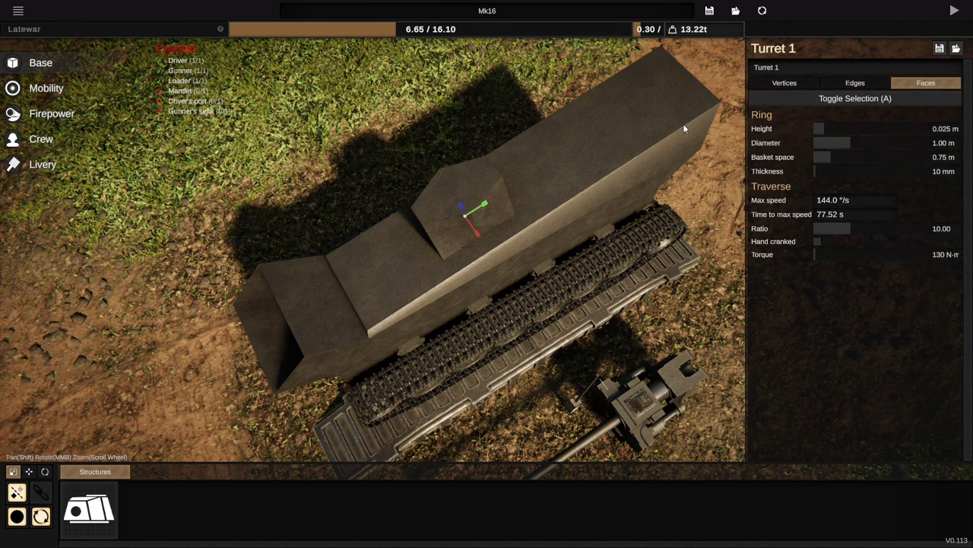
# Add three more turret structures: one on the hull's rear top, one on the hull's side and one on that side turret.
pyautogui.moveTo(124, 502); pyautogui.dragTo(590, 164)
pyautogui.click(76, 509)
pyautogui.moveTo(320, 388); pyautogui.dragTo(426, 278, button='middle')
pyautogui.click(584, 165)
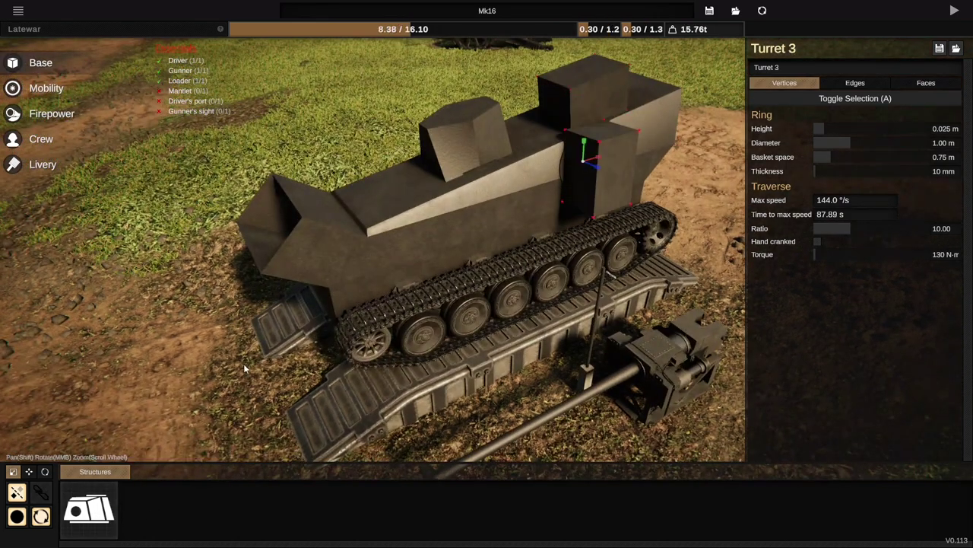
pyautogui.click(92, 510)
pyautogui.click(619, 180)
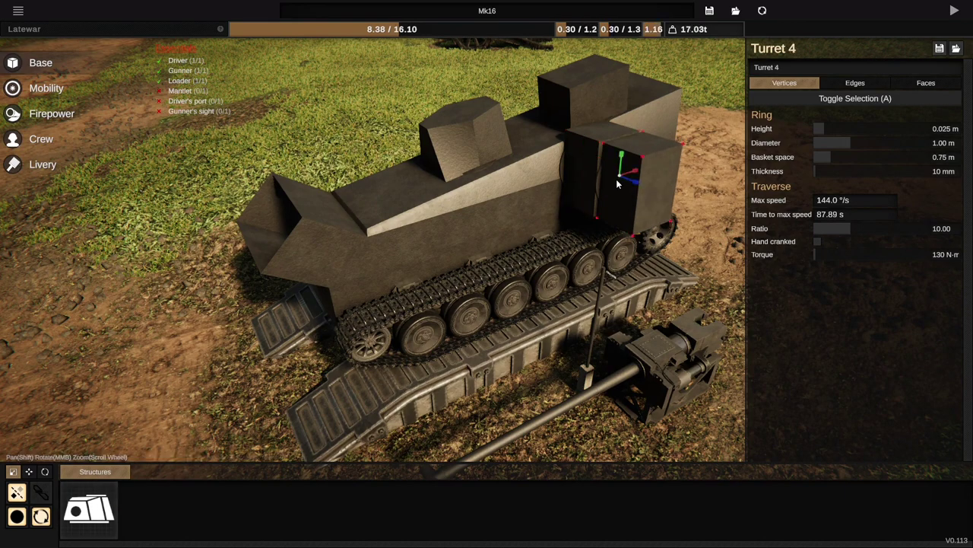
# Inspect the vehicle and its attached turrets from the front, side and rear.
pyautogui.moveTo(377, 305); pyautogui.dragTo(473, 288, button='middle')
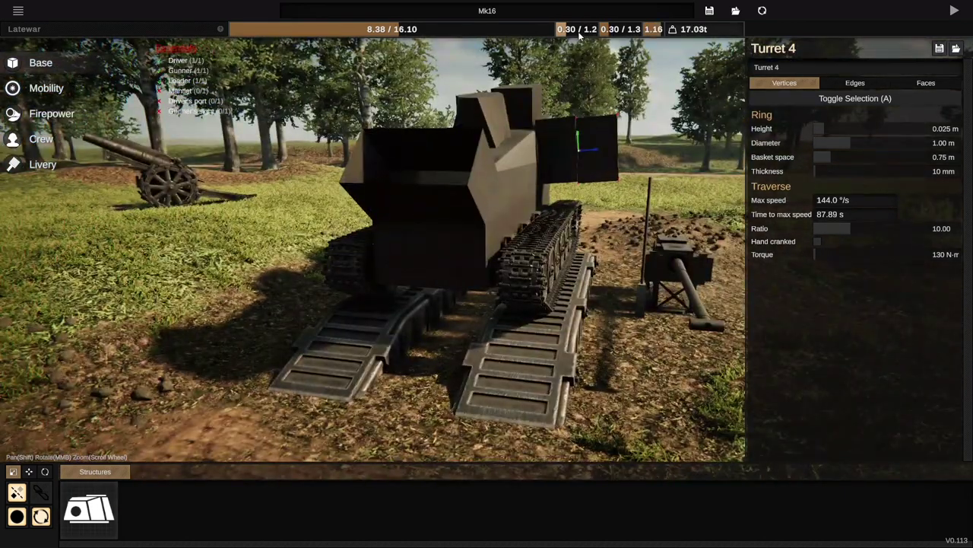
pyautogui.moveTo(655, 103); pyautogui.dragTo(629, 170, button='middle')
pyautogui.scroll(-3, 591, 138)
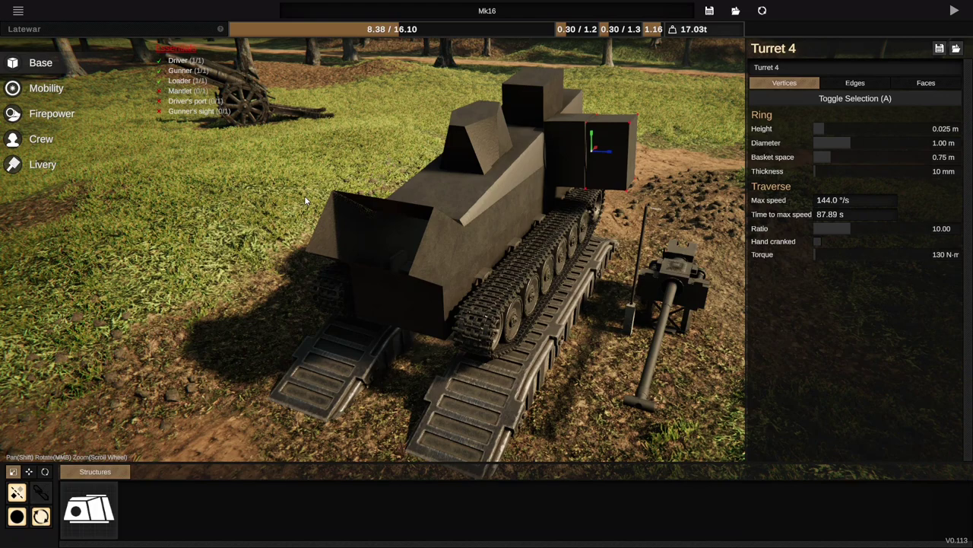
pyautogui.moveTo(306, 190); pyautogui.dragTo(487, 202, button='middle')
pyautogui.moveTo(421, 221); pyautogui.dragTo(484, 211, button='middle')
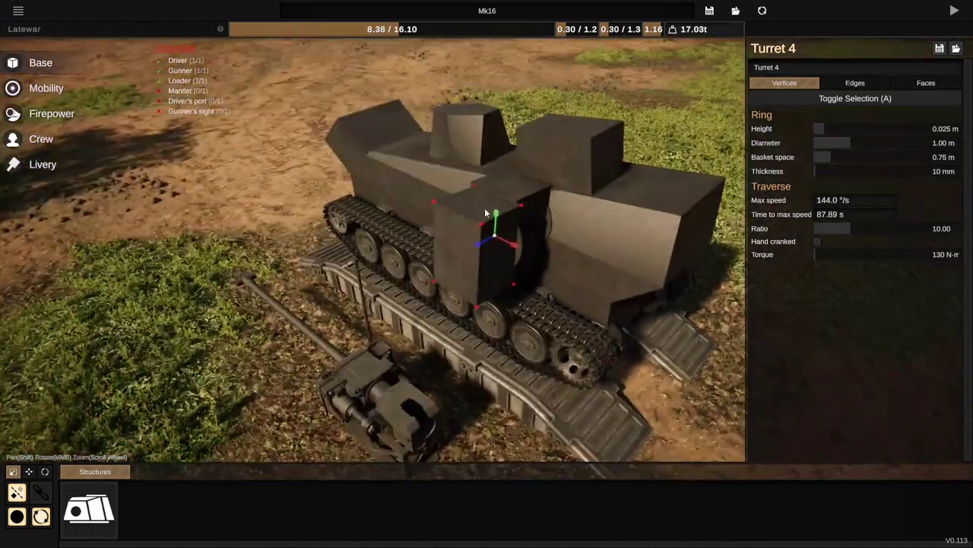
pyautogui.moveTo(415, 184); pyautogui.dragTo(491, 182, button='middle')
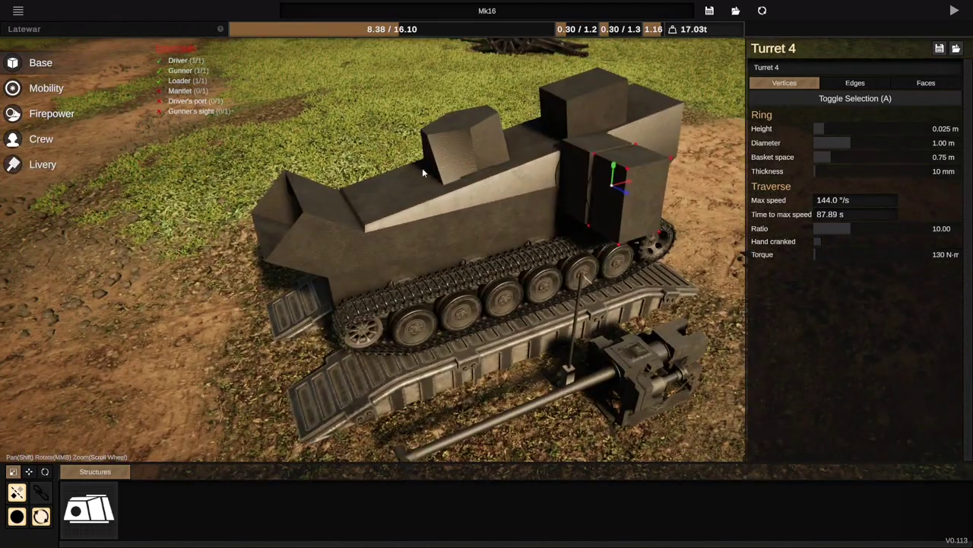
pyautogui.moveTo(392, 167); pyautogui.dragTo(429, 155, button='middle')
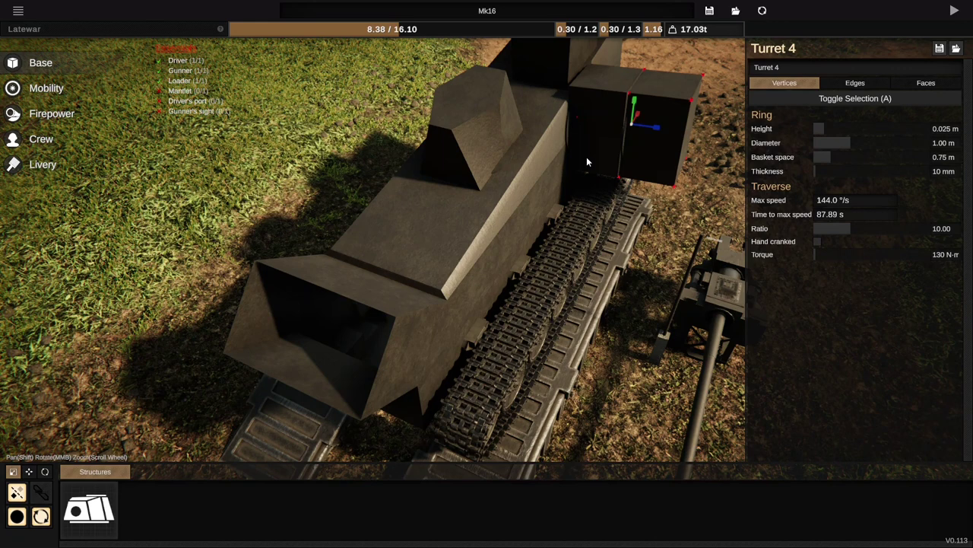
pyautogui.moveTo(488, 151); pyautogui.dragTo(667, 149, button='middle')
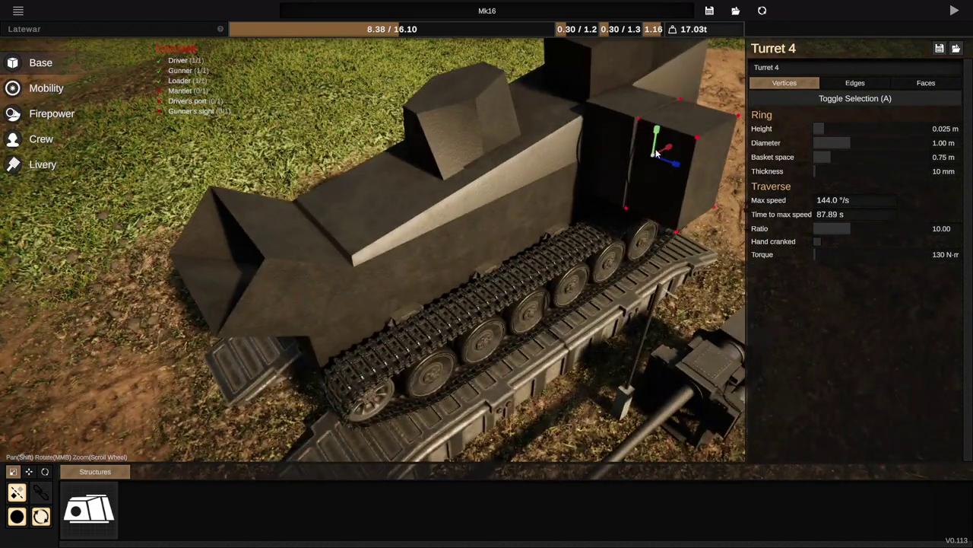
# Extend the sloping top face of the hull's front block and scale the extended face longer.
pyautogui.rightClick(363, 210)
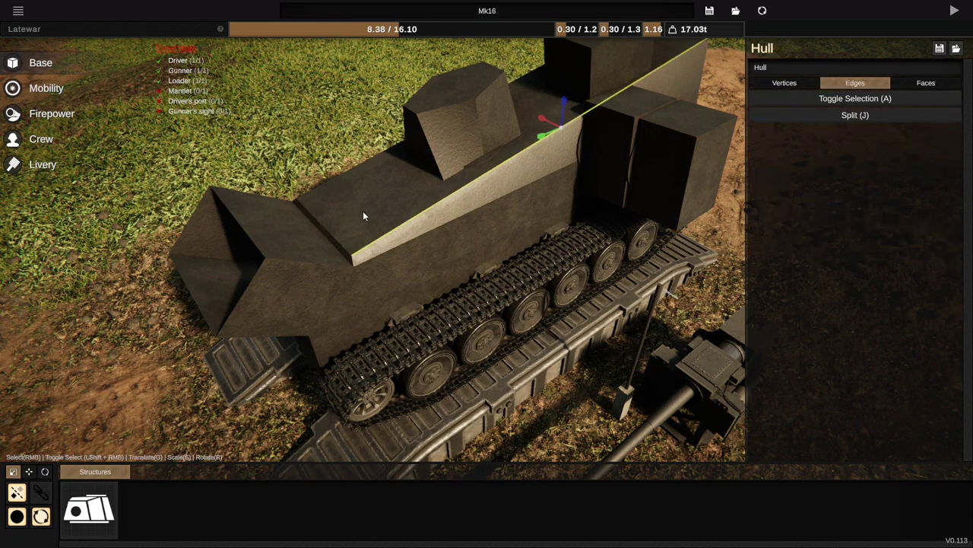
pyautogui.click(931, 82)
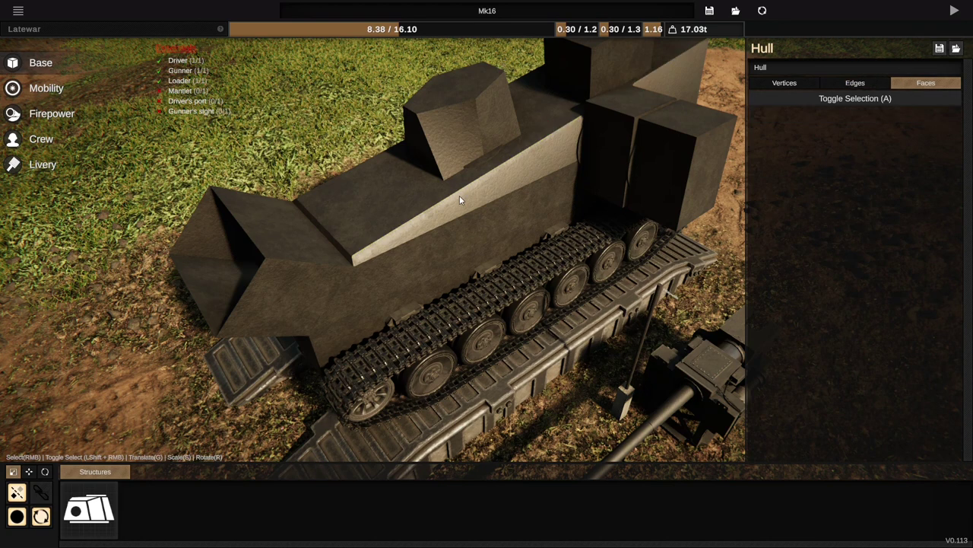
pyautogui.rightClick(409, 190)
pyautogui.rightClick(283, 214)
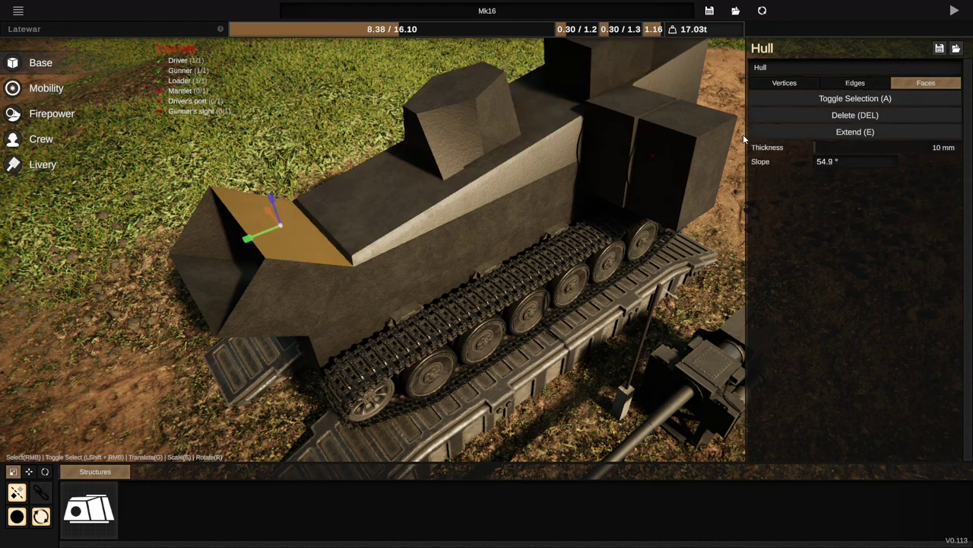
pyautogui.click(820, 128)
pyautogui.moveTo(272, 188); pyautogui.dragTo(290, 154)
pyautogui.moveTo(273, 205); pyautogui.dragTo(230, 252)
pyautogui.moveTo(340, 206); pyautogui.dragTo(315, 183, button='middle')
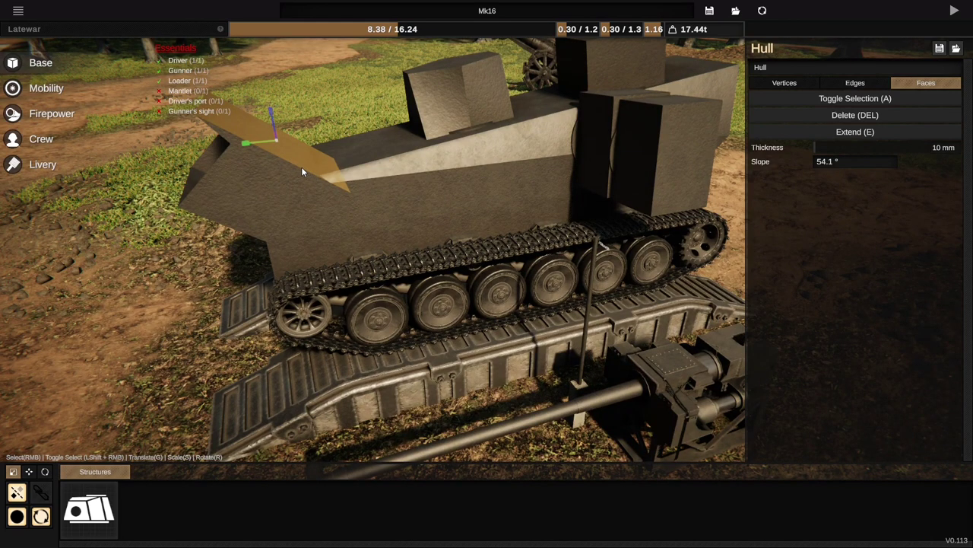
# Start a new design and discard the current unsaved blueprint.
pyautogui.click(762, 11)
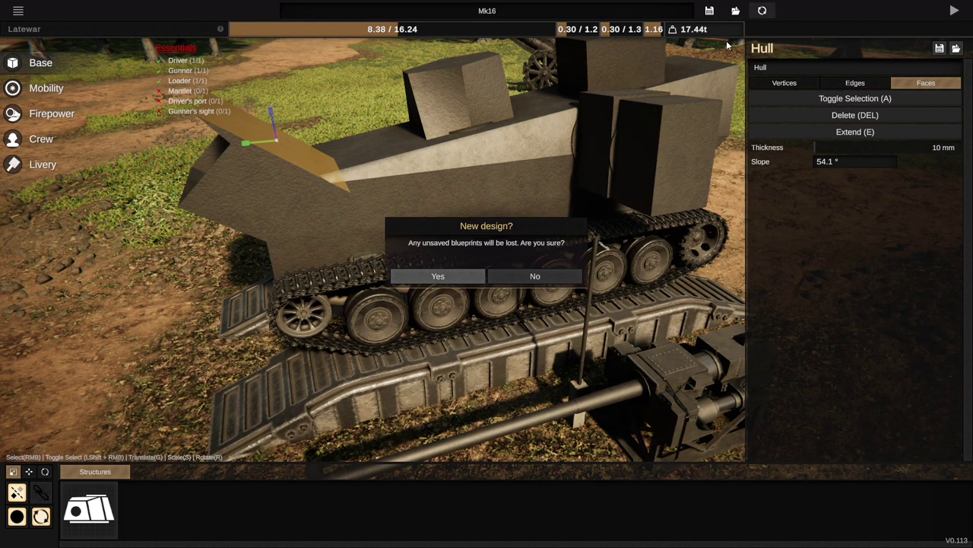
pyautogui.click(438, 275)
pyautogui.moveTo(491, 229); pyautogui.dragTo(578, 177, button='middle')
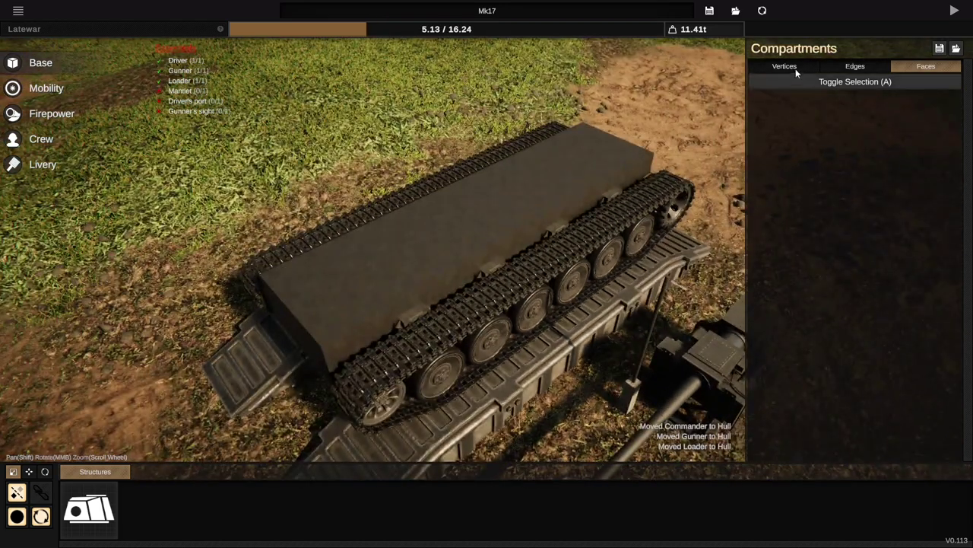
# Split the new hull crosswise at the middle of its upper side edge.
pyautogui.click(851, 67)
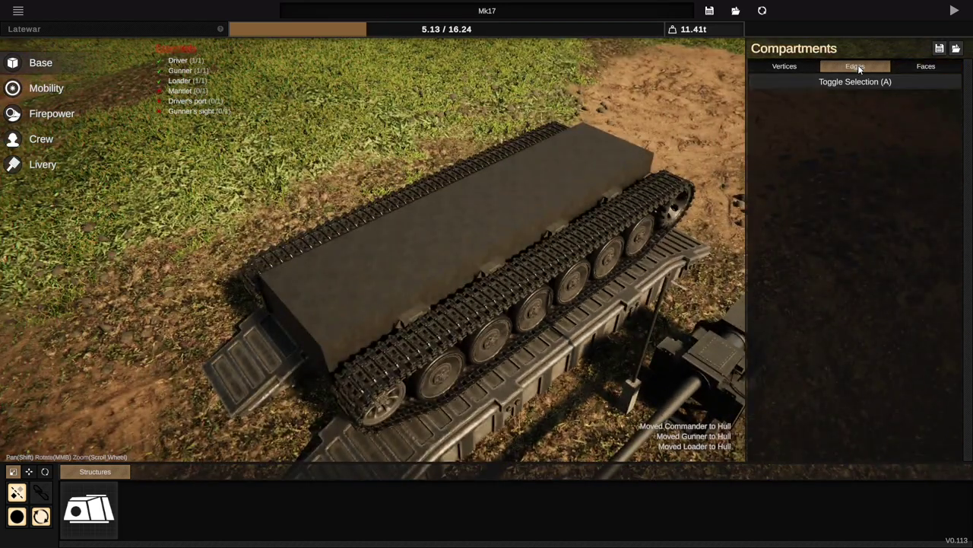
pyautogui.rightClick(535, 223)
pyautogui.rightClick(534, 223)
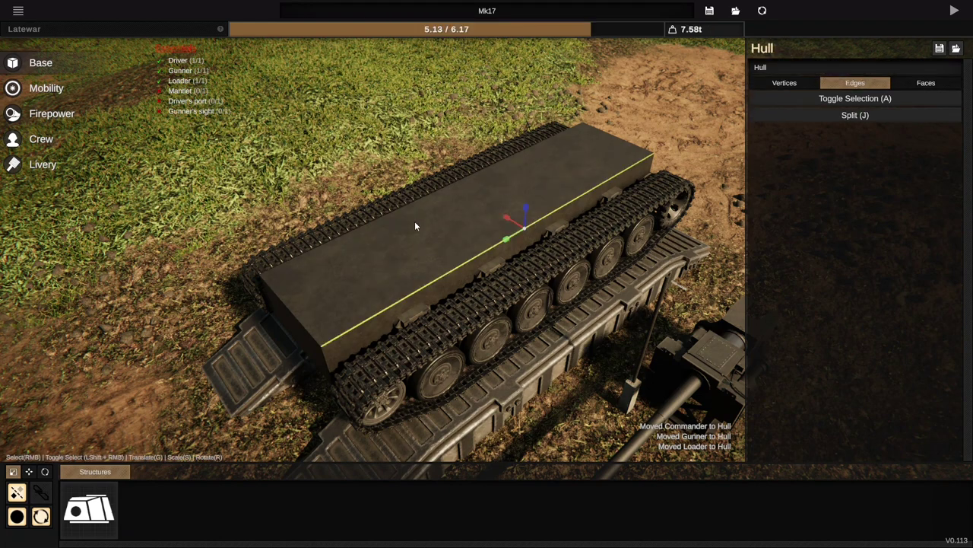
pyautogui.press('j')
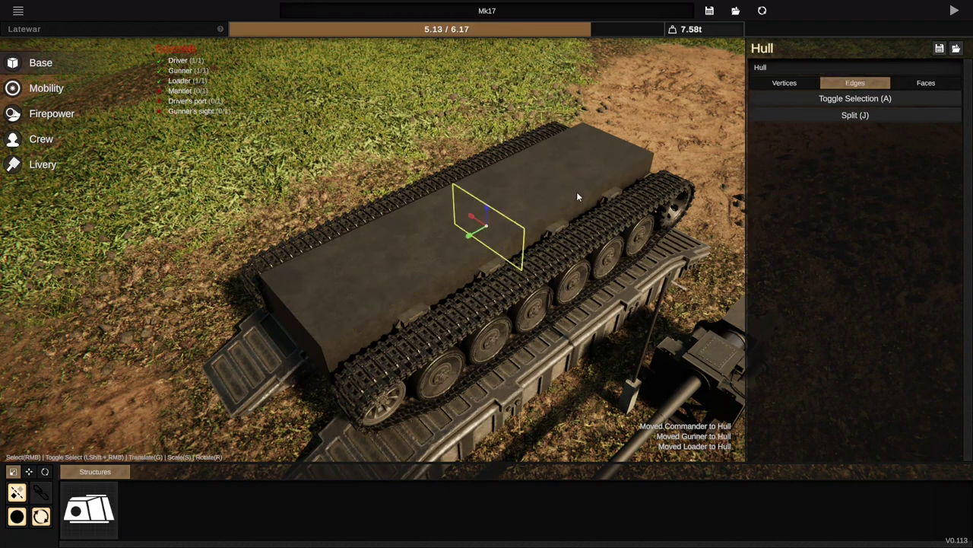
# Extend the rear half of the hull's top face.
pyautogui.moveTo(577, 193); pyautogui.dragTo(583, 193, button='middle')
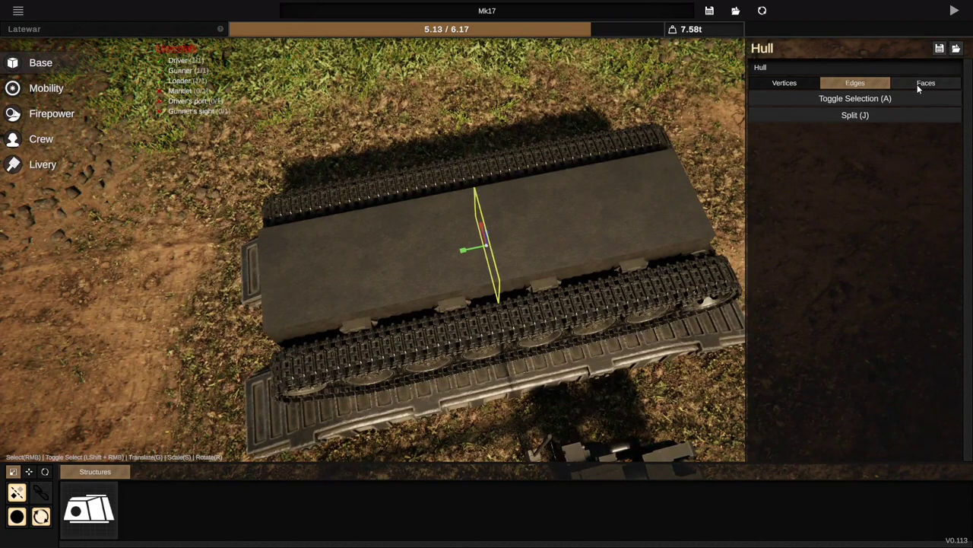
pyautogui.click(922, 83)
pyautogui.rightClick(575, 232)
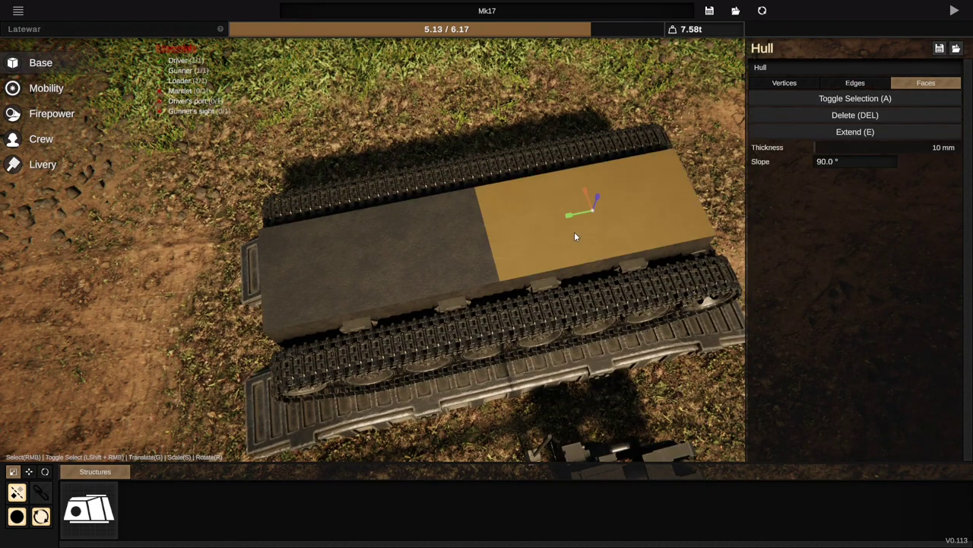
pyautogui.click(856, 137)
pyautogui.moveTo(598, 195); pyautogui.dragTo(618, 201)
pyautogui.moveTo(619, 199); pyautogui.dragTo(594, 168, button='middle')
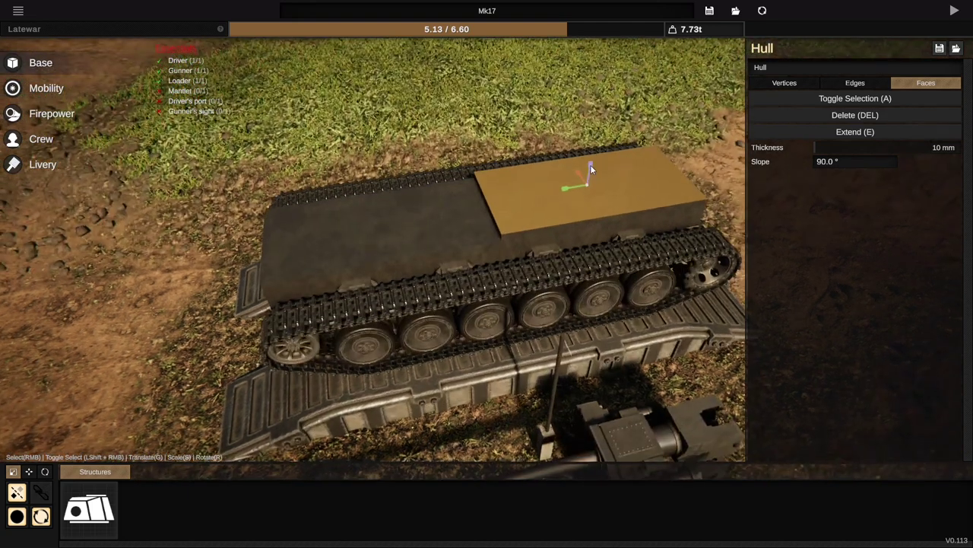
# Move the extended rear top face upward to form a tall block and inspect it from the side.
pyautogui.press('g')
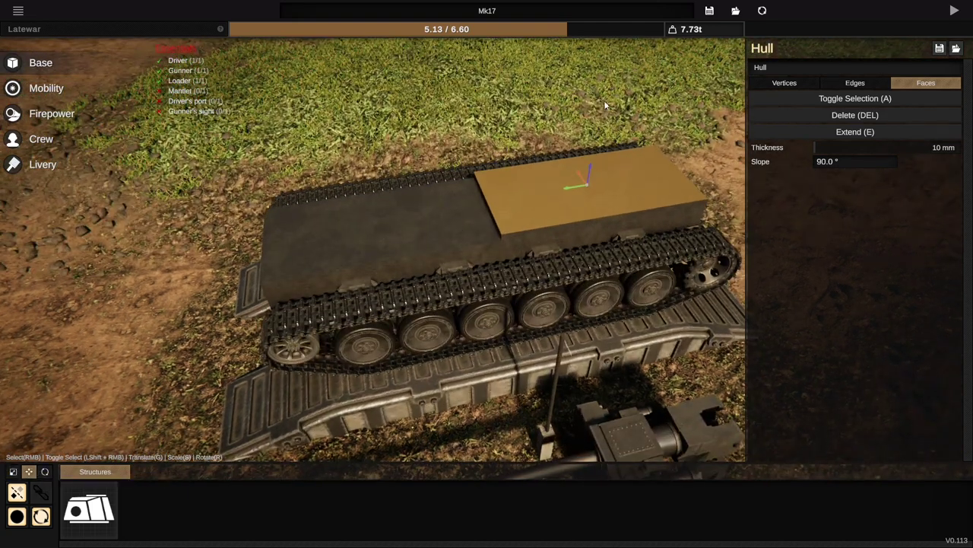
pyautogui.moveTo(590, 166); pyautogui.dragTo(598, 114)
pyautogui.moveTo(461, 167); pyautogui.dragTo(686, 120, button='middle')
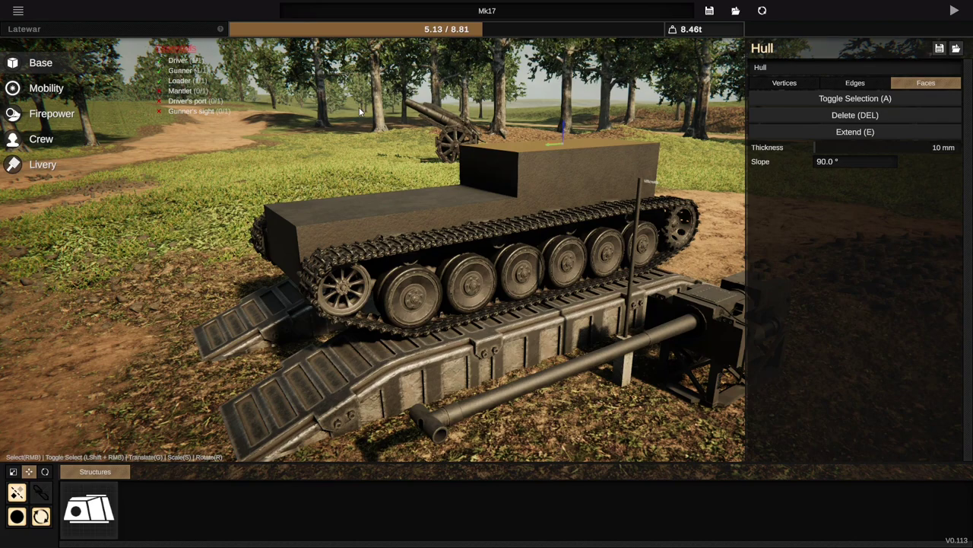
pyautogui.moveTo(337, 112); pyautogui.dragTo(328, 134, button='middle')
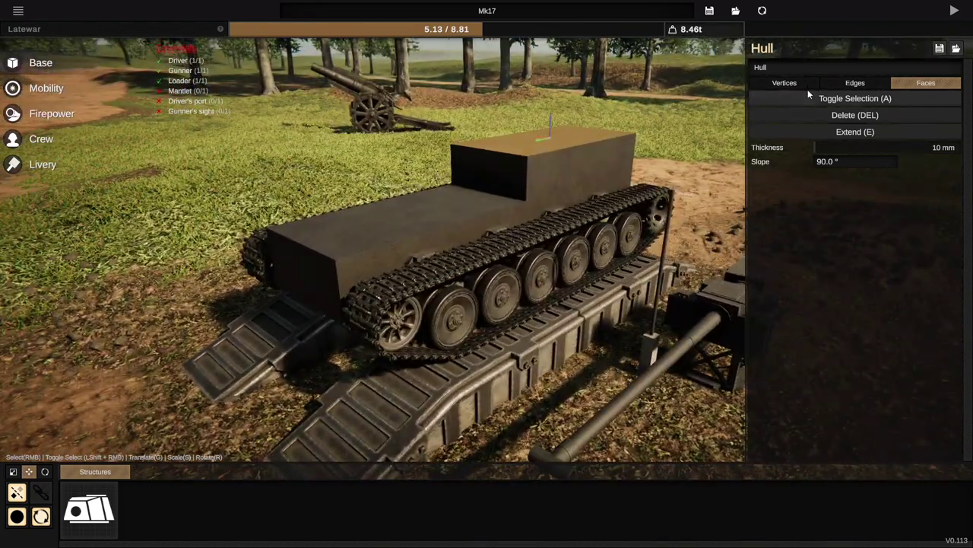
# Split the hull horizontally at the middle of its front vertical edge.
pyautogui.click(840, 88)
pyautogui.moveTo(332, 233); pyautogui.dragTo(424, 259, button='middle')
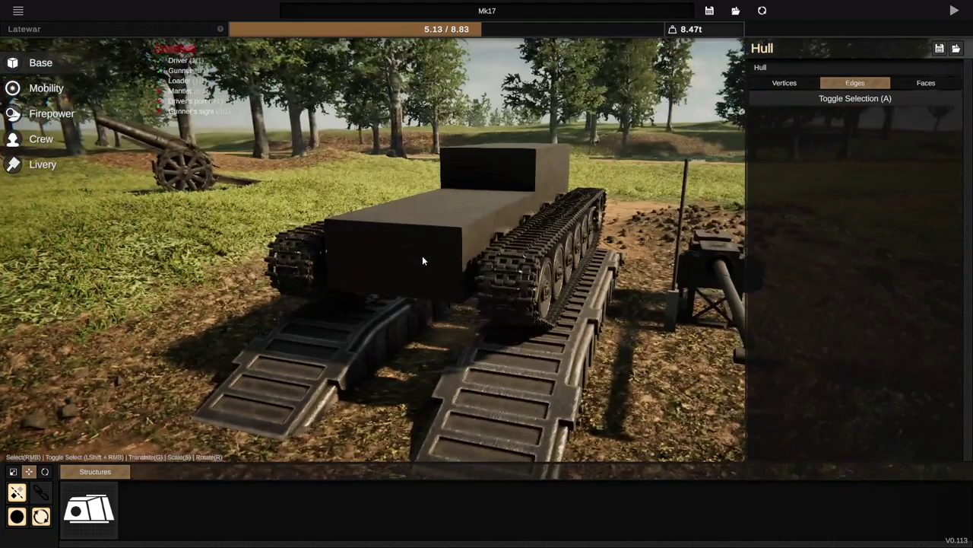
pyautogui.rightClick(460, 257)
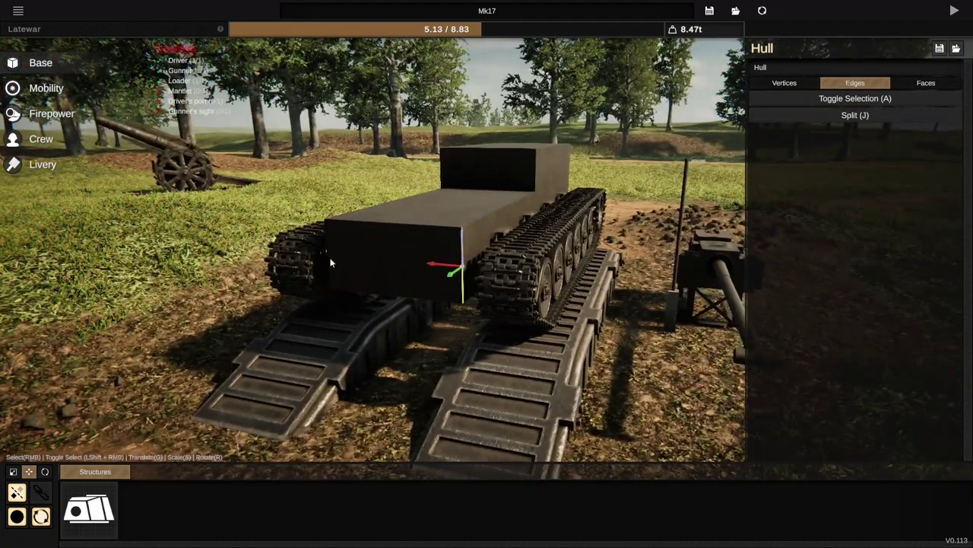
pyautogui.press('j')
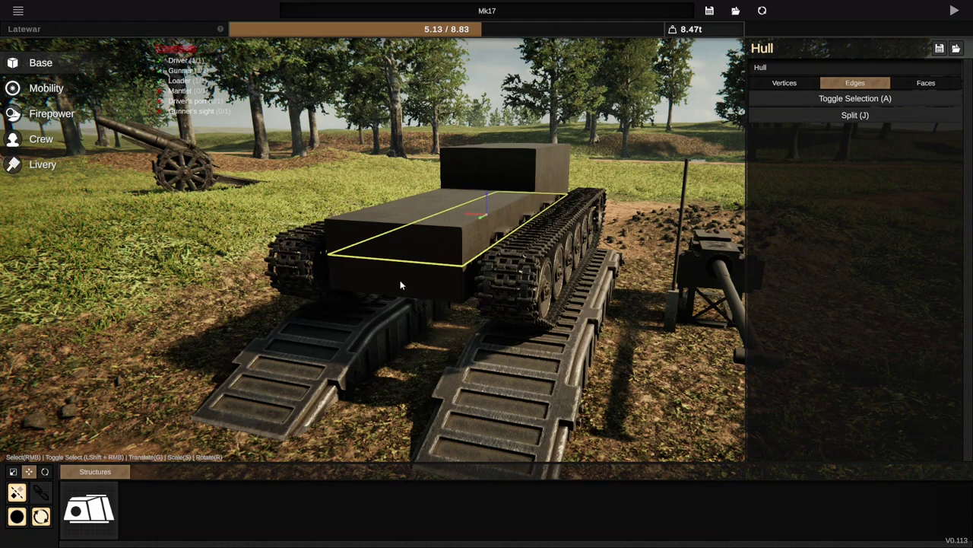
pyautogui.moveTo(400, 280); pyautogui.dragTo(400, 171, button='middle')
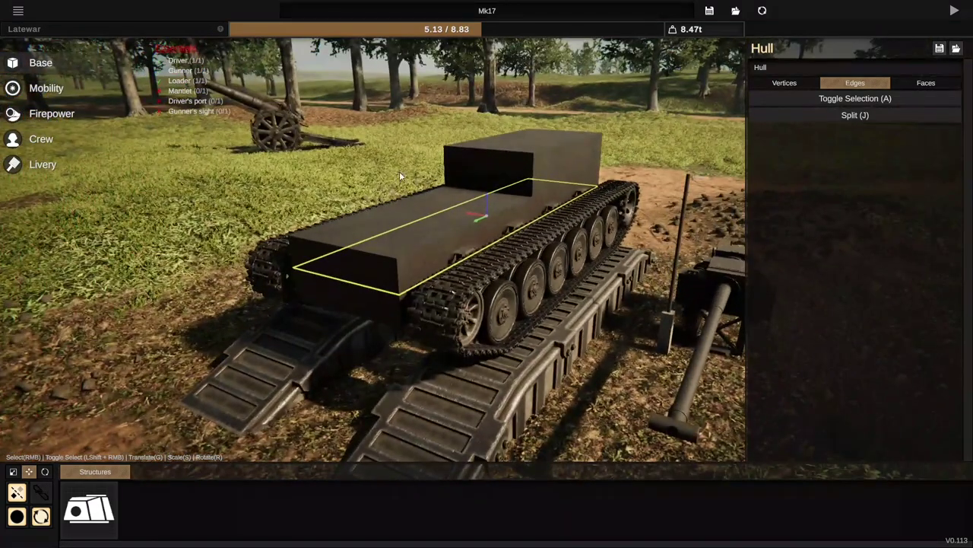
# Move the hull's front top edge slightly rearward, and rotate the upper front face back to a slope of about 49°.
pyautogui.rightClick(368, 248)
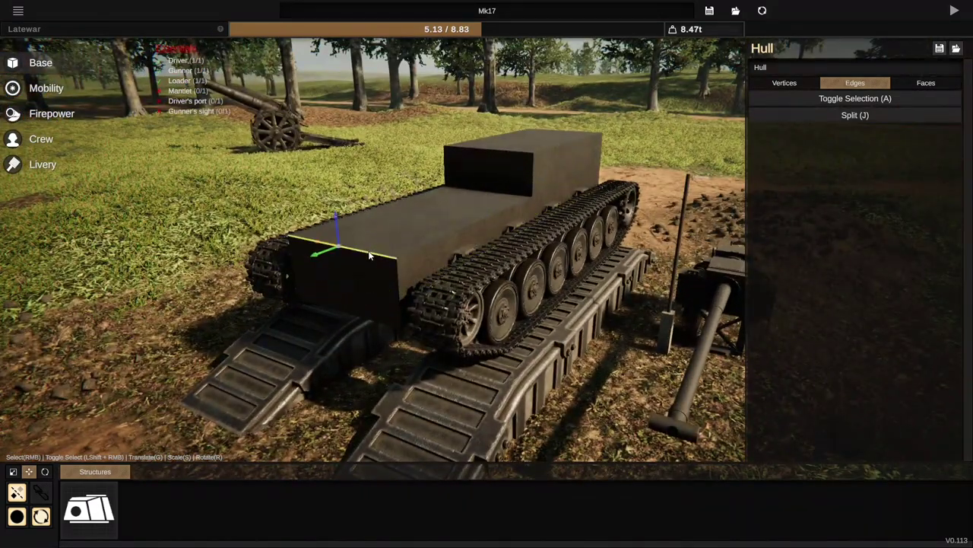
pyautogui.moveTo(312, 260)
pyautogui.mouseDown()
pyautogui.moveTo(381, 242)
pyautogui.moveTo(328, 260)
pyautogui.mouseUp()
pyautogui.click(921, 84)
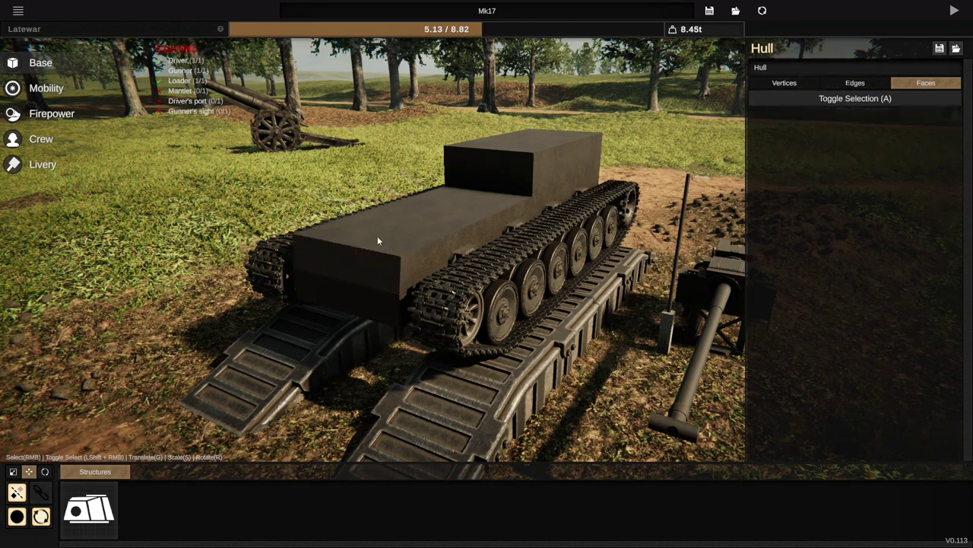
pyautogui.rightClick(349, 264)
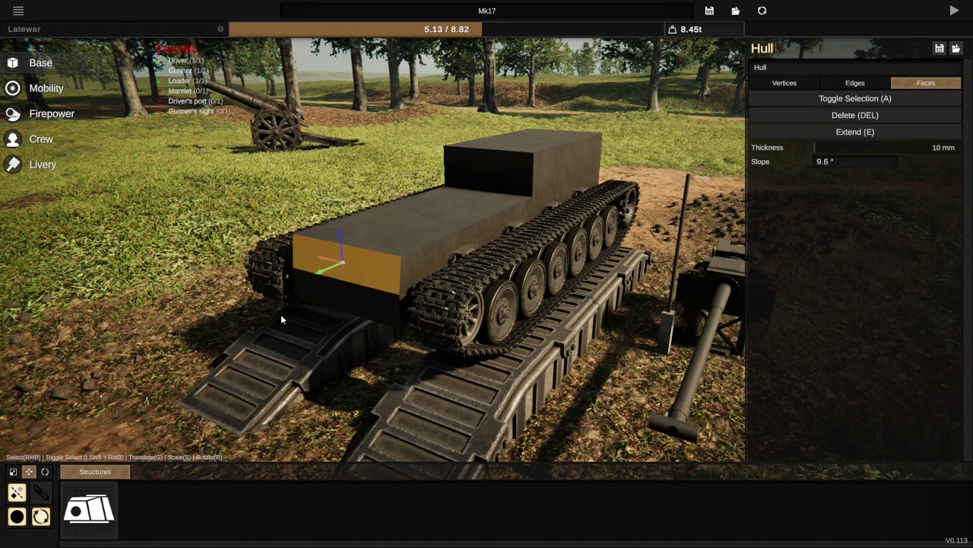
pyautogui.click(44, 471)
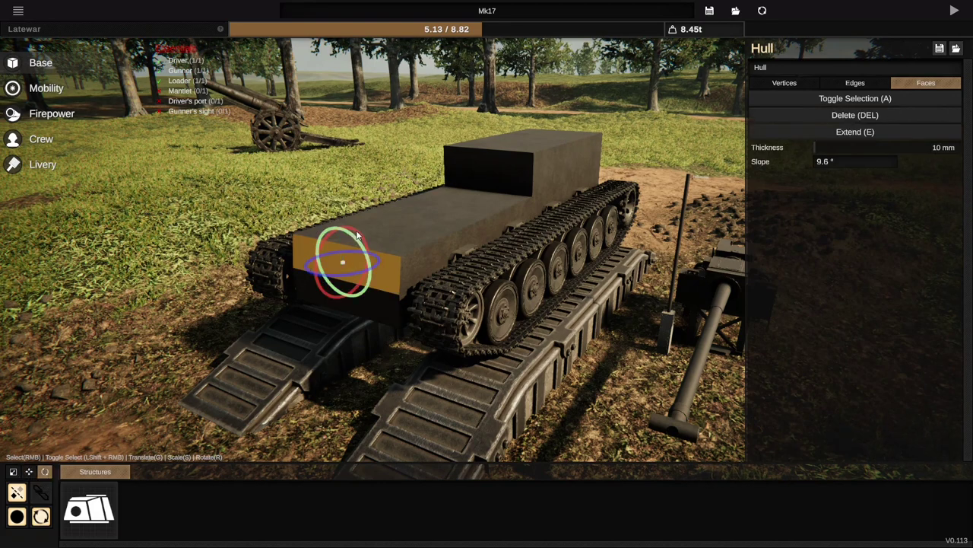
pyautogui.moveTo(359, 233); pyautogui.dragTo(447, 306)
# Examine the sloped nose and raised rear block of the hull from several sides and from above.
pyautogui.moveTo(446, 305); pyautogui.dragTo(405, 297, button='middle')
pyautogui.scroll(3, 391, 313)
pyautogui.scroll(-5, 349, 292)
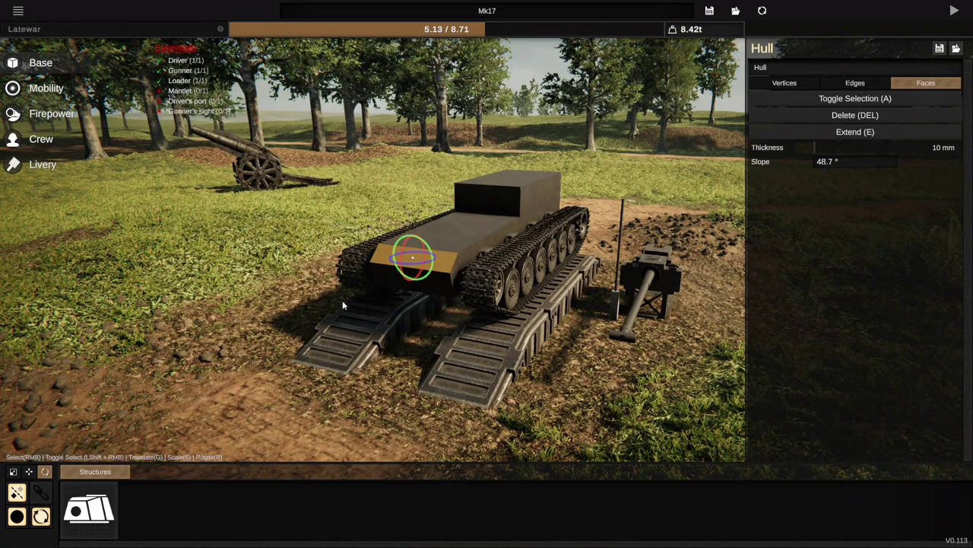
pyautogui.moveTo(386, 301); pyautogui.dragTo(1, 330, button='right')
pyautogui.scroll(6, 267, 350)
pyautogui.scroll(-6, 267, 350)
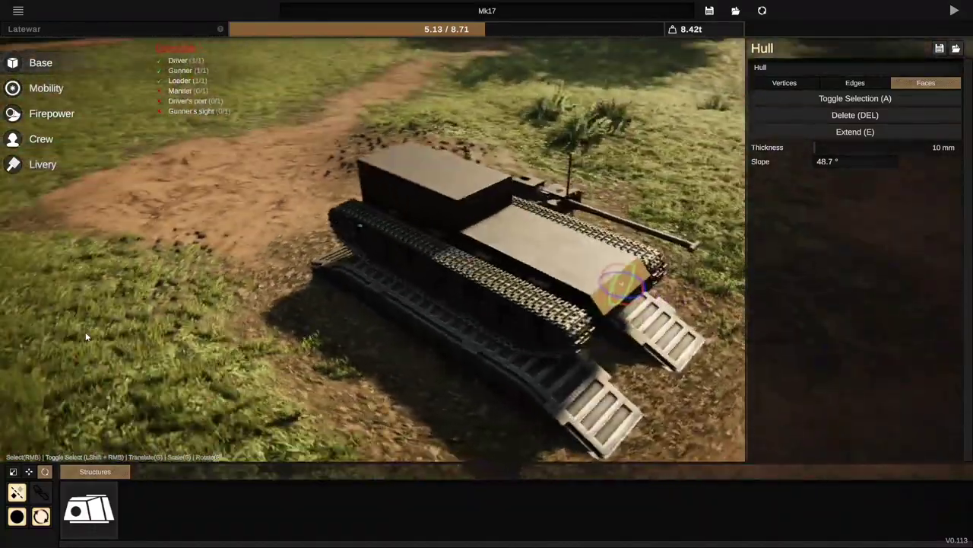
pyautogui.scroll(4, 85, 331)
pyautogui.scroll(-3, 1, 332)
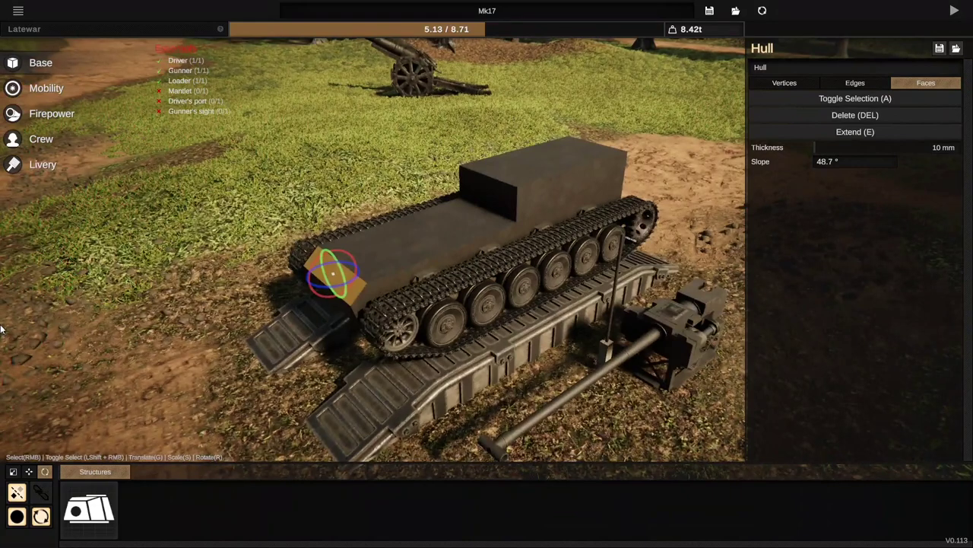
# Place a mirrored pair of the hinged crew hatches at the front of the hull's lower deck.
pyautogui.click(42, 139)
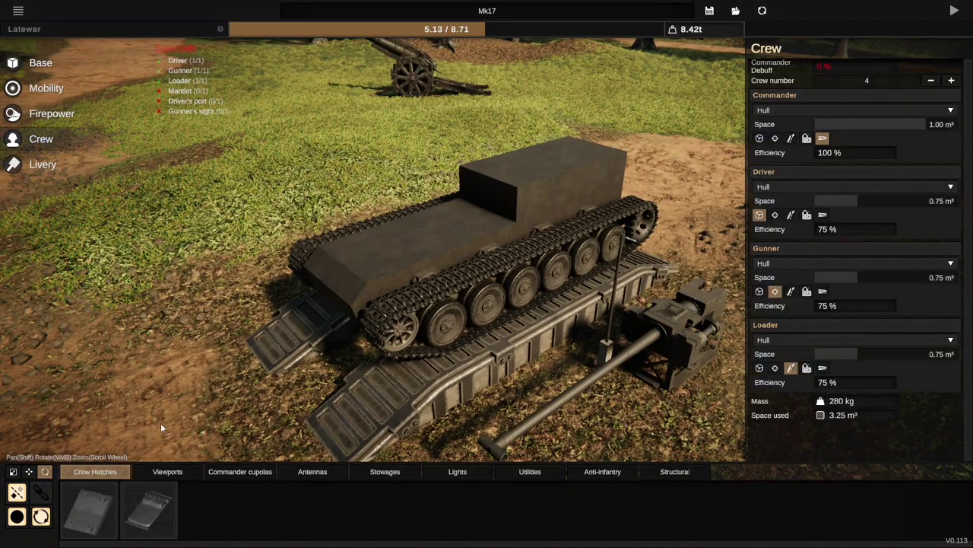
pyautogui.click(149, 509)
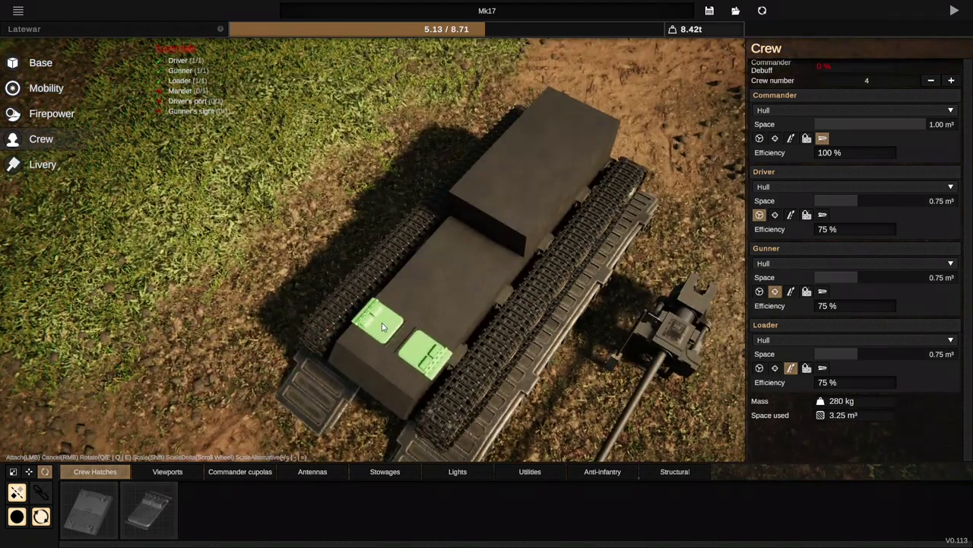
pyautogui.click(383, 327)
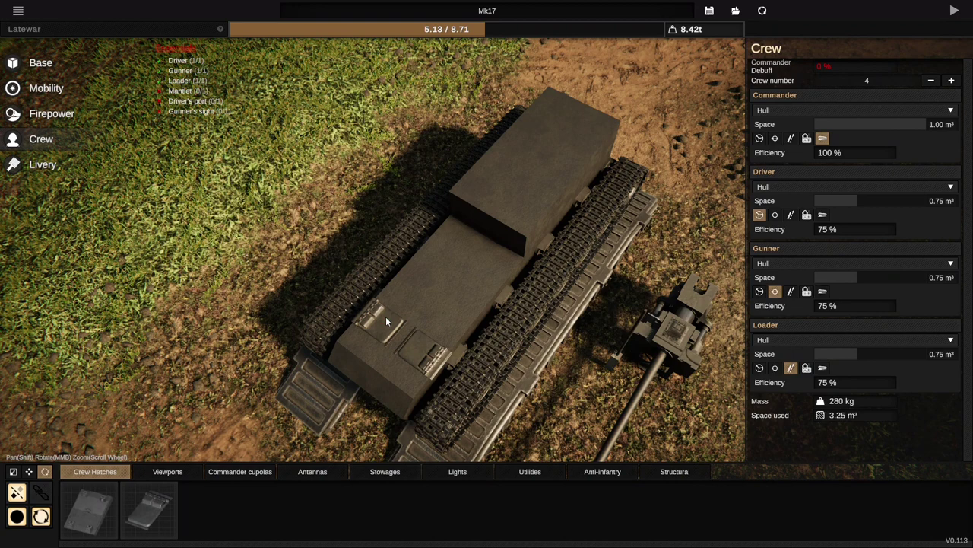
# Rotate the mirrored crew hatches so their hinges point toward the rear, and move them outward toward the tracks.
pyautogui.moveTo(416, 321); pyautogui.dragTo(461, 276, button='middle')
pyautogui.scroll(4, 461, 276)
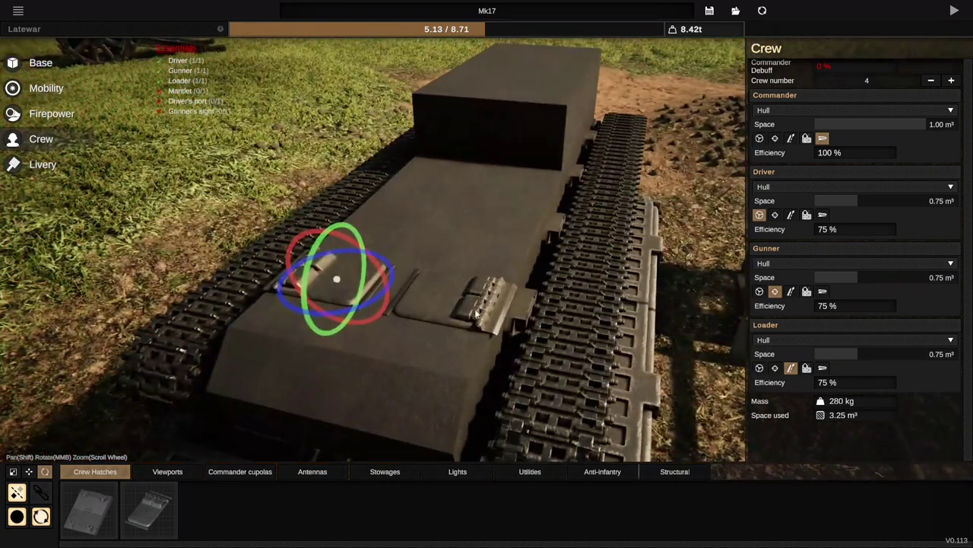
pyautogui.click(466, 305)
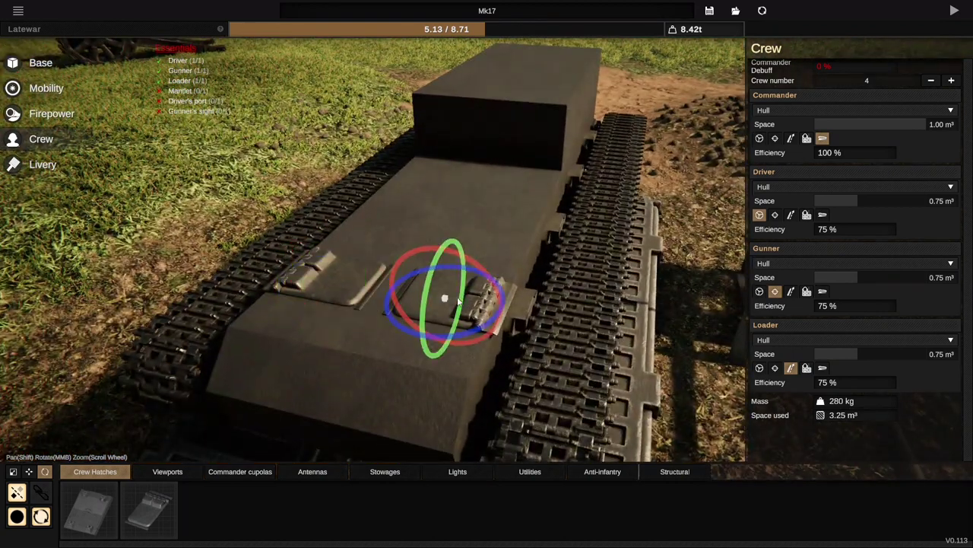
pyautogui.moveTo(480, 327)
pyautogui.mouseDown()
pyautogui.moveTo(508, 307)
pyautogui.moveTo(530, 235)
pyautogui.moveTo(473, 218)
pyautogui.mouseUp()
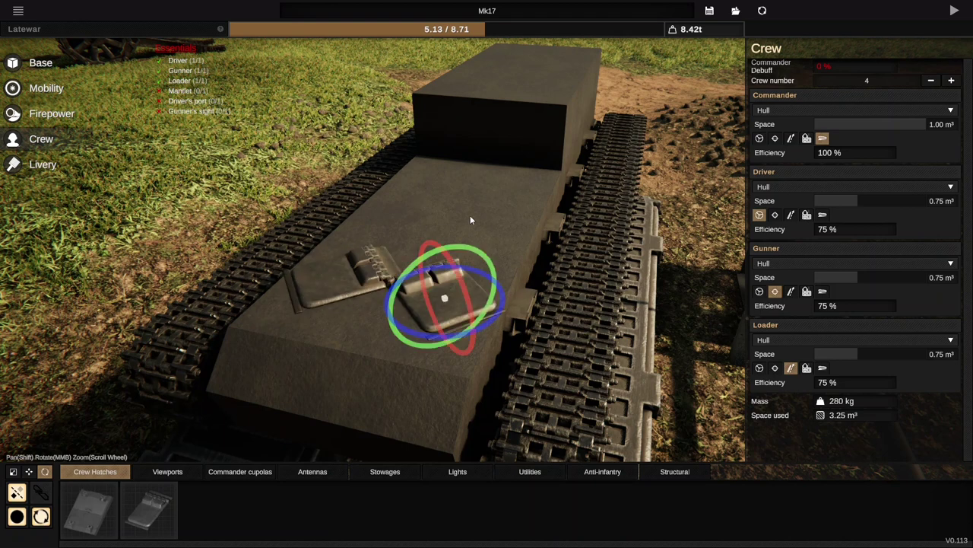
pyautogui.moveTo(450, 259)
pyautogui.mouseDown()
pyautogui.moveTo(496, 356)
pyautogui.moveTo(426, 245)
pyautogui.moveTo(456, 298)
pyautogui.moveTo(454, 274)
pyautogui.moveTo(513, 284)
pyautogui.moveTo(513, 320)
pyautogui.moveTo(484, 276)
pyautogui.mouseUp()
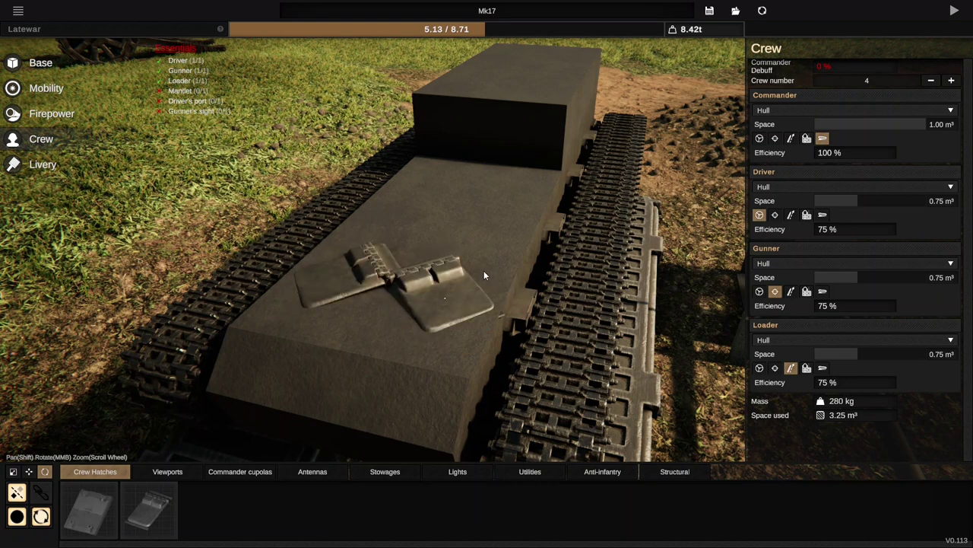
pyautogui.click(30, 473)
pyautogui.moveTo(423, 289)
pyautogui.mouseDown()
pyautogui.moveTo(483, 271)
pyautogui.moveTo(504, 312)
pyautogui.moveTo(493, 268)
pyautogui.mouseUp()
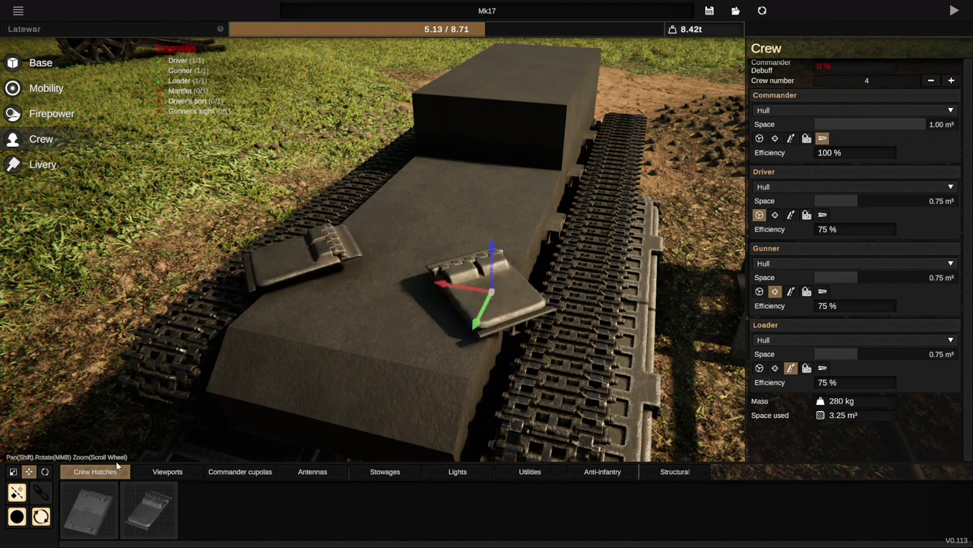
# Scale the mirrored crew hatches to make them noticeably thicker.
pyautogui.click(15, 472)
pyautogui.moveTo(518, 329)
pyautogui.mouseDown()
pyautogui.moveTo(447, 301)
pyautogui.moveTo(373, 344)
pyautogui.moveTo(435, 327)
pyautogui.moveTo(415, 336)
pyautogui.mouseUp()
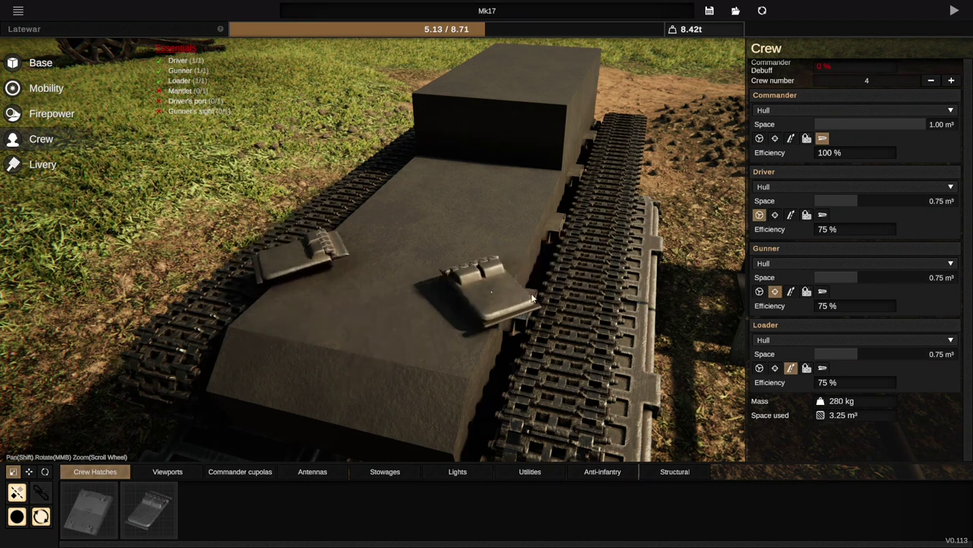
pyautogui.click(516, 273)
pyautogui.moveTo(494, 250)
pyautogui.mouseDown()
pyautogui.moveTo(506, 297)
pyautogui.moveTo(486, 143)
pyautogui.mouseUp()
pyautogui.moveTo(494, 211)
pyautogui.mouseDown()
pyautogui.moveTo(517, 350)
pyautogui.moveTo(519, 342)
pyautogui.mouseUp()
pyautogui.moveTo(496, 248)
pyautogui.mouseDown()
pyautogui.moveTo(496, 223)
pyautogui.moveTo(510, 217)
pyautogui.mouseUp()
pyautogui.moveTo(512, 216); pyautogui.dragTo(426, 433, button='middle')
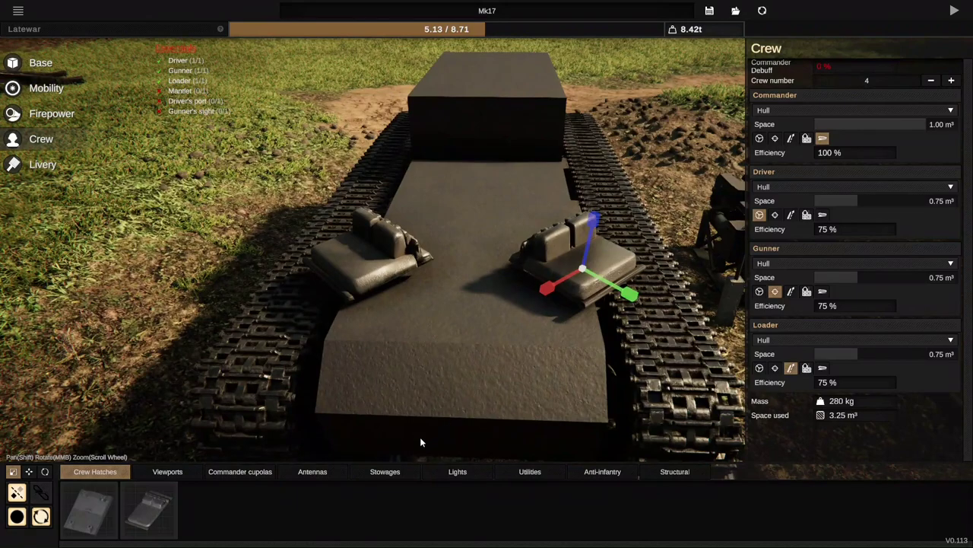
pyautogui.moveTo(450, 393)
pyautogui.mouseDown(button='middle')
pyautogui.moveTo(326, 369)
pyautogui.moveTo(339, 408)
pyautogui.mouseUp(button='middle')
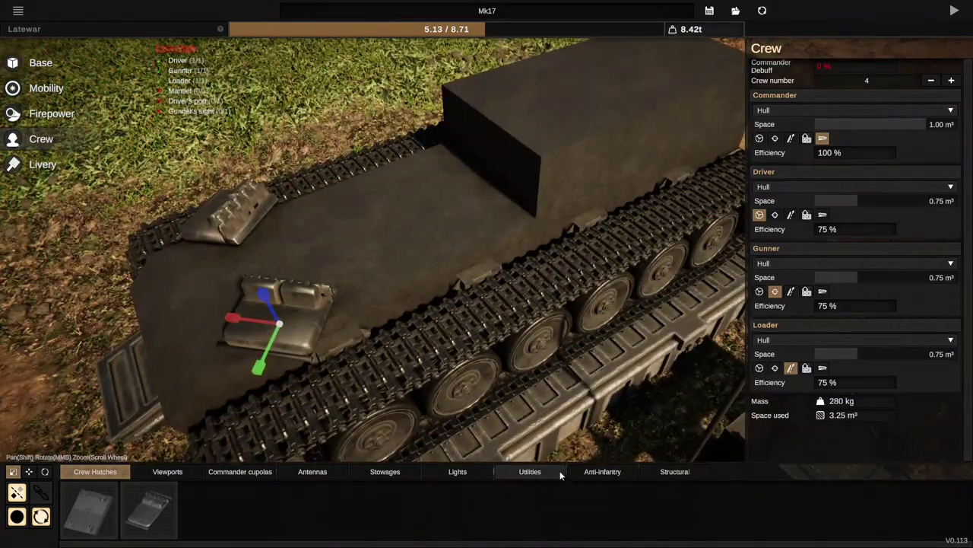
# Attach mirrored stepped structural plates to the sides of the raised block and angled structural plates to its front face.
pyautogui.click(669, 475)
pyautogui.click(613, 481)
pyautogui.click(533, 472)
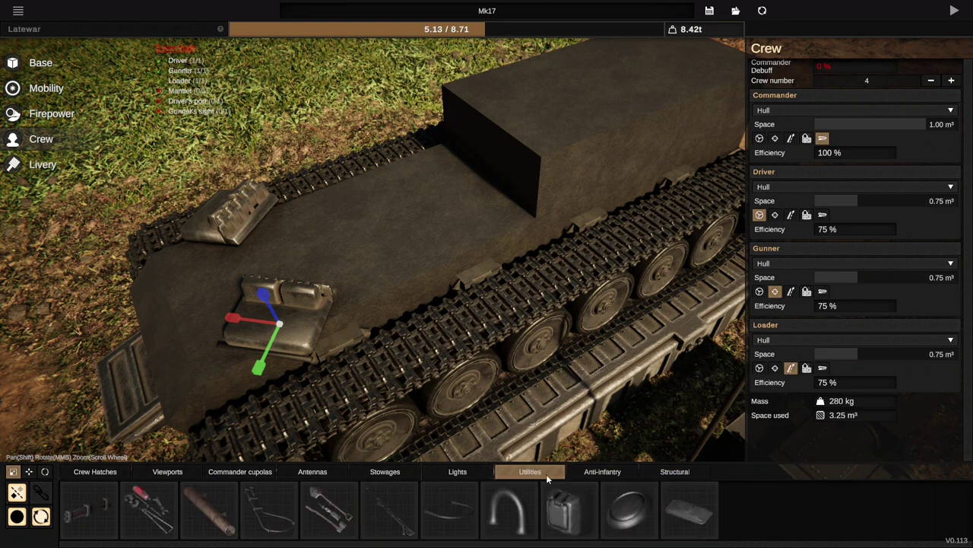
pyautogui.click(647, 477)
pyautogui.click(509, 509)
pyautogui.click(641, 149)
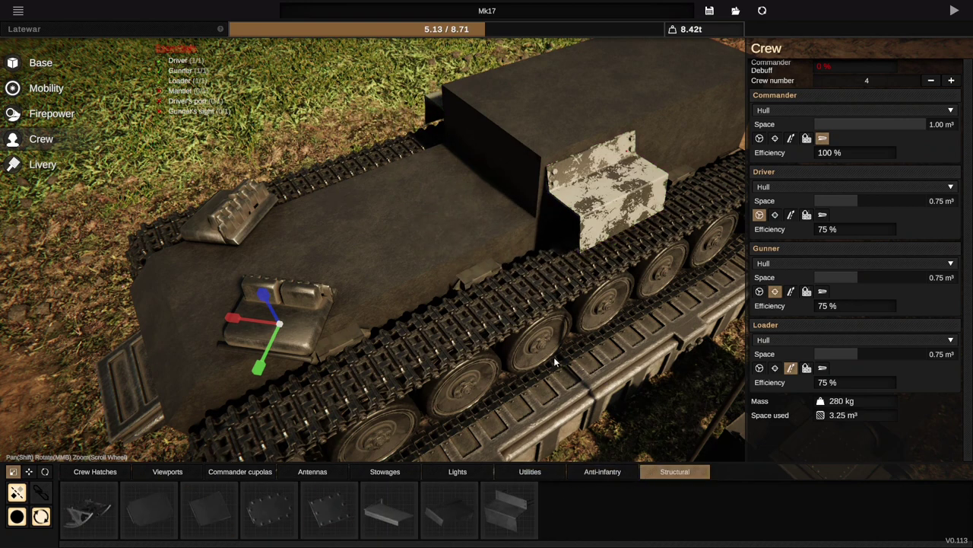
pyautogui.click(449, 511)
pyautogui.click(525, 176)
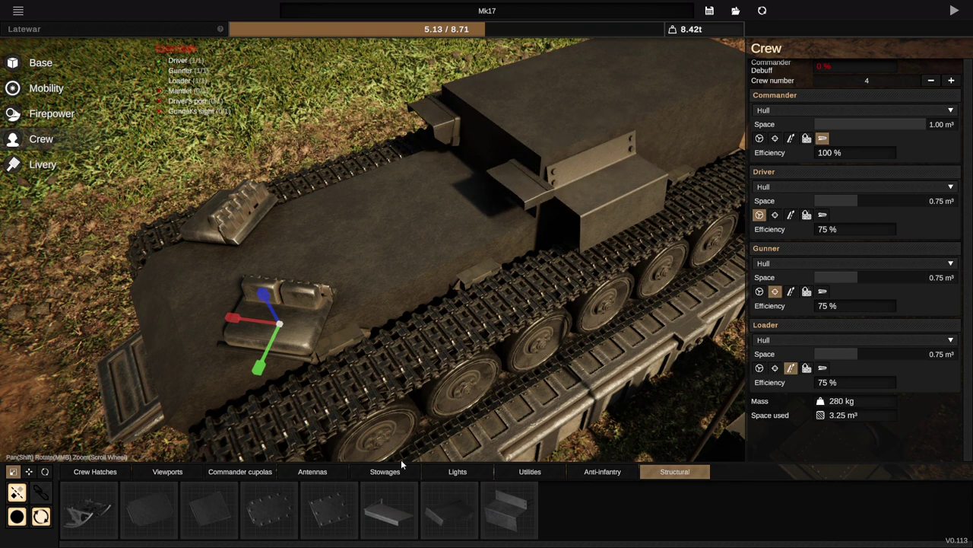
# Delete the stepped structural plates from the sides of the raised block.
pyautogui.click(604, 473)
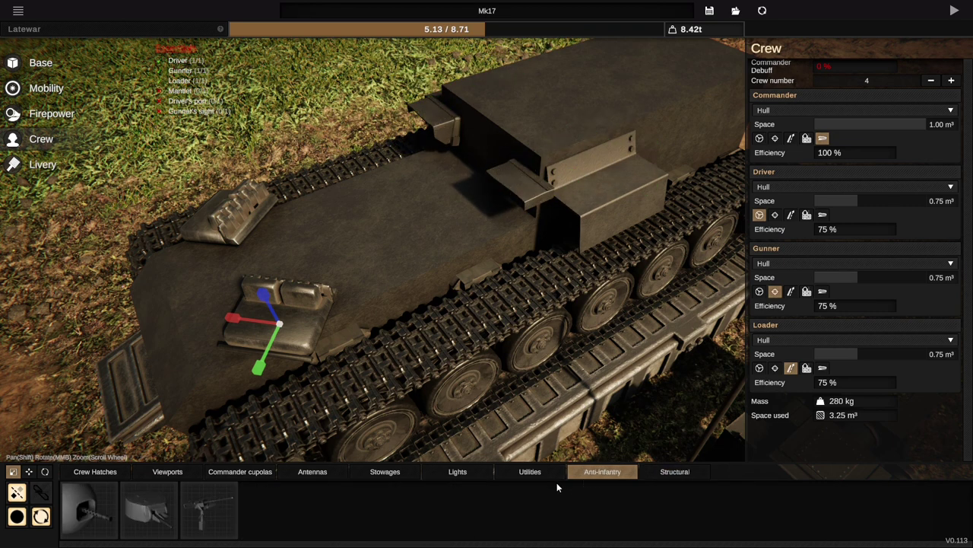
pyautogui.click(597, 193)
pyautogui.click(559, 188)
pyautogui.press('Delete')
# Scale up the angled structural plates on the front face of the raised block.
pyautogui.click(515, 192)
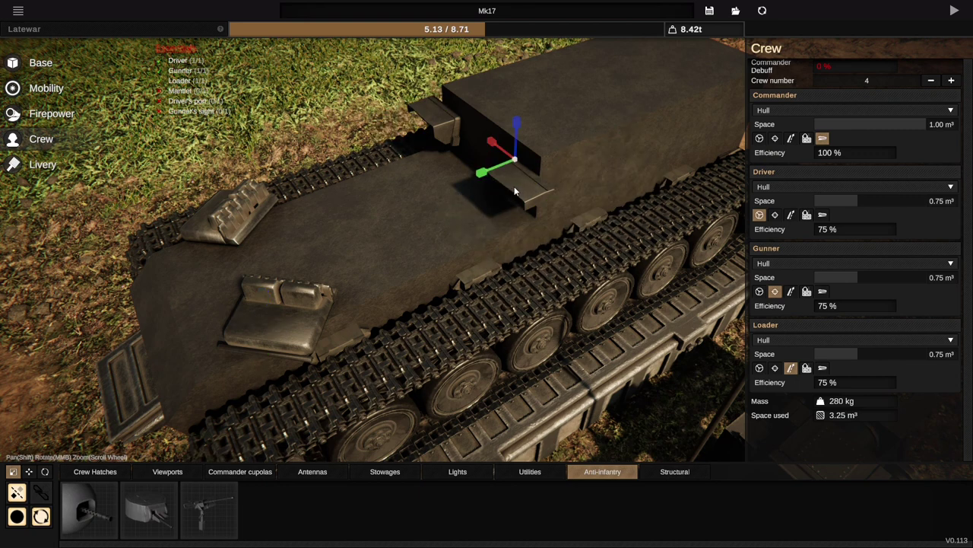
pyautogui.click(29, 472)
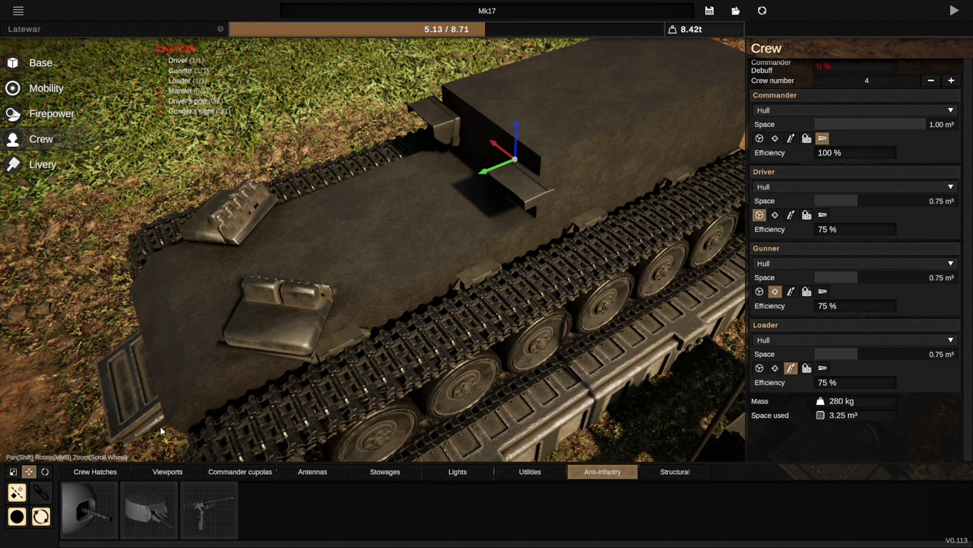
pyautogui.click(14, 471)
pyautogui.moveTo(499, 169); pyautogui.dragTo(541, 60)
pyautogui.moveTo(498, 239); pyautogui.dragTo(462, 311, button='middle')
pyautogui.click(458, 473)
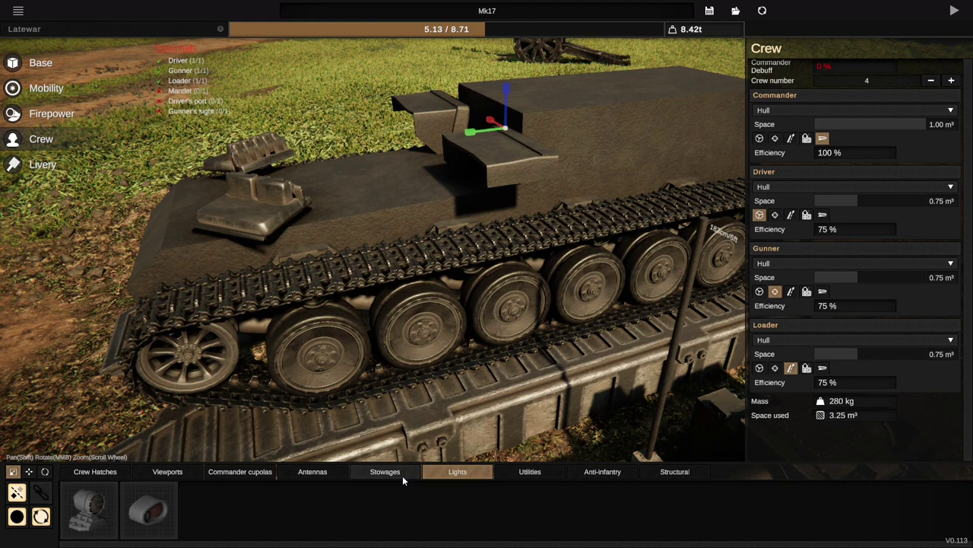
pyautogui.click(385, 475)
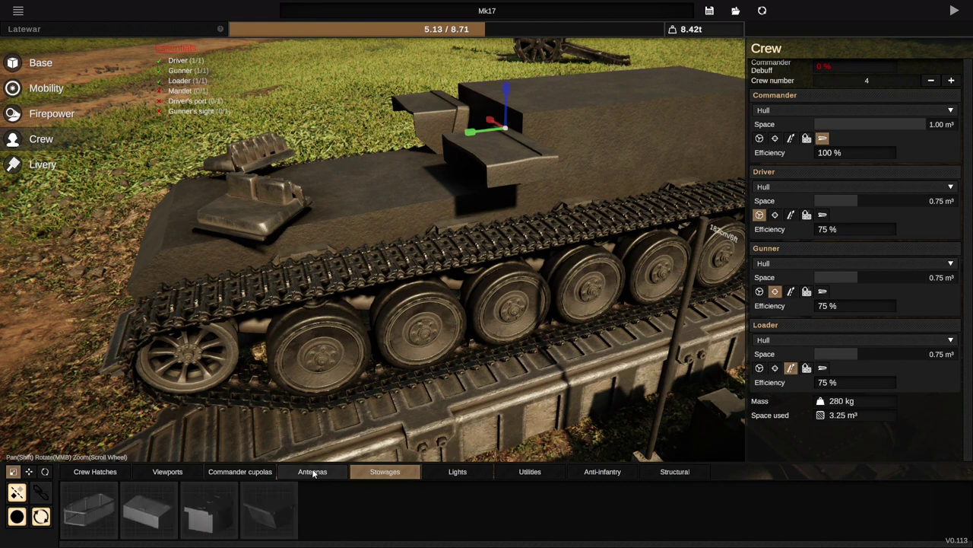